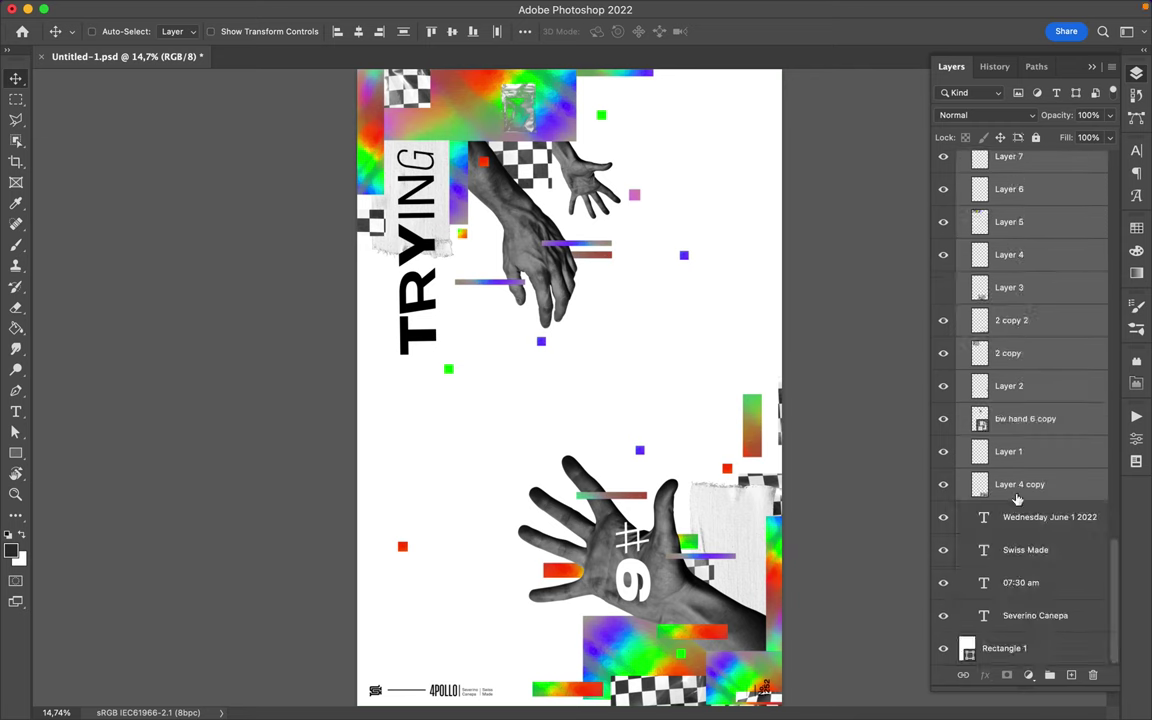
- Change the hash mark's 6 to 7
{"action": "double_click", "coordinate": [650, 590]}
{"action": "type", "text": "7"}
{"action": "key", "text": "Escape"}
- Move the rainbow rectangle to the centre of the poster
{"action": "left_click_drag", "start_coordinate": [505, 175], "coordinate": [610, 465]}
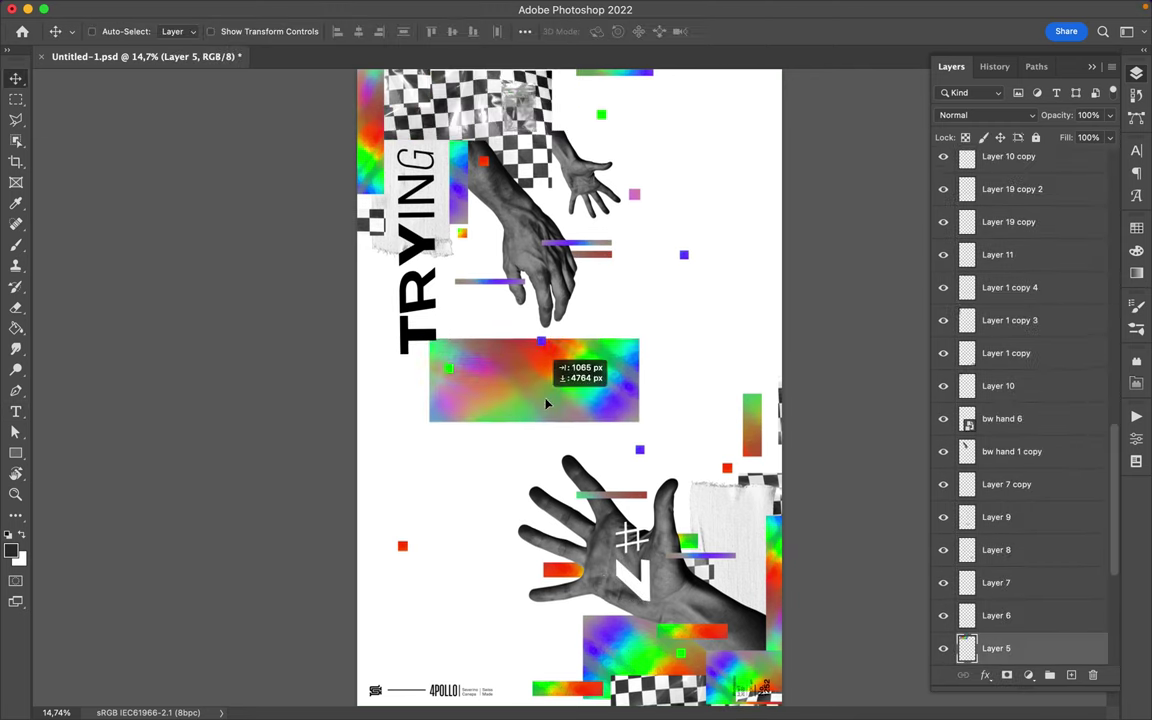
{"action": "left_click", "coordinate": [525, 31]}
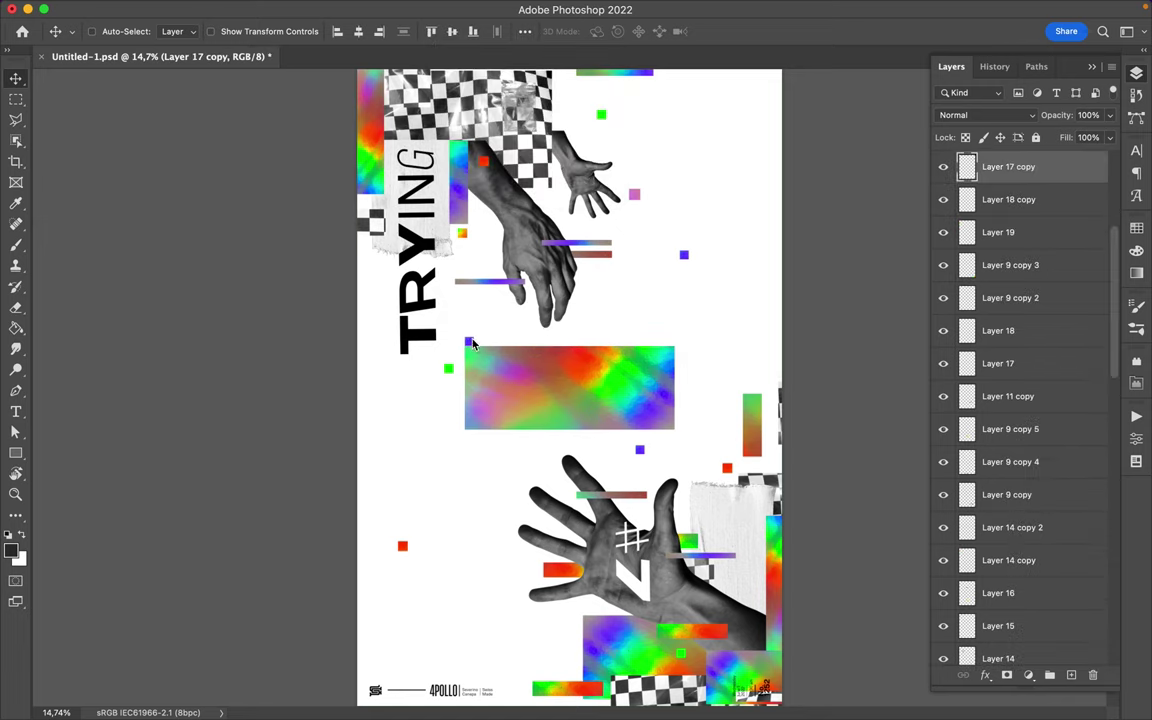
{"action": "scroll", "coordinate": [473, 343], "scroll_direction": "up", "scroll_amount": 5}
{"action": "scroll", "coordinate": [473, 343], "scroll_direction": "up", "scroll_amount": 3}
{"action": "scroll", "coordinate": [475, 345], "scroll_direction": "down", "scroll_amount": 8}
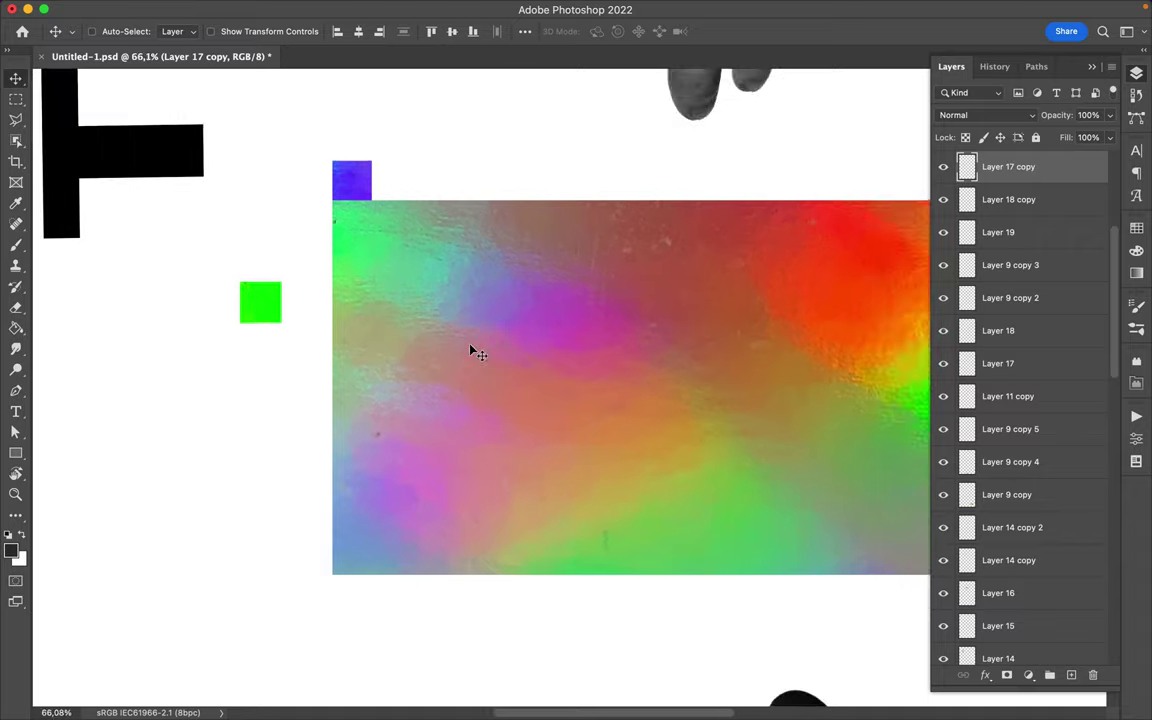
- Raise the lower hand beside the rainbow block, send it to the stack bottom, and put Layer 4 above Layer 5
{"action": "left_click_drag", "start_coordinate": [735, 605], "coordinate": [735, 519]}
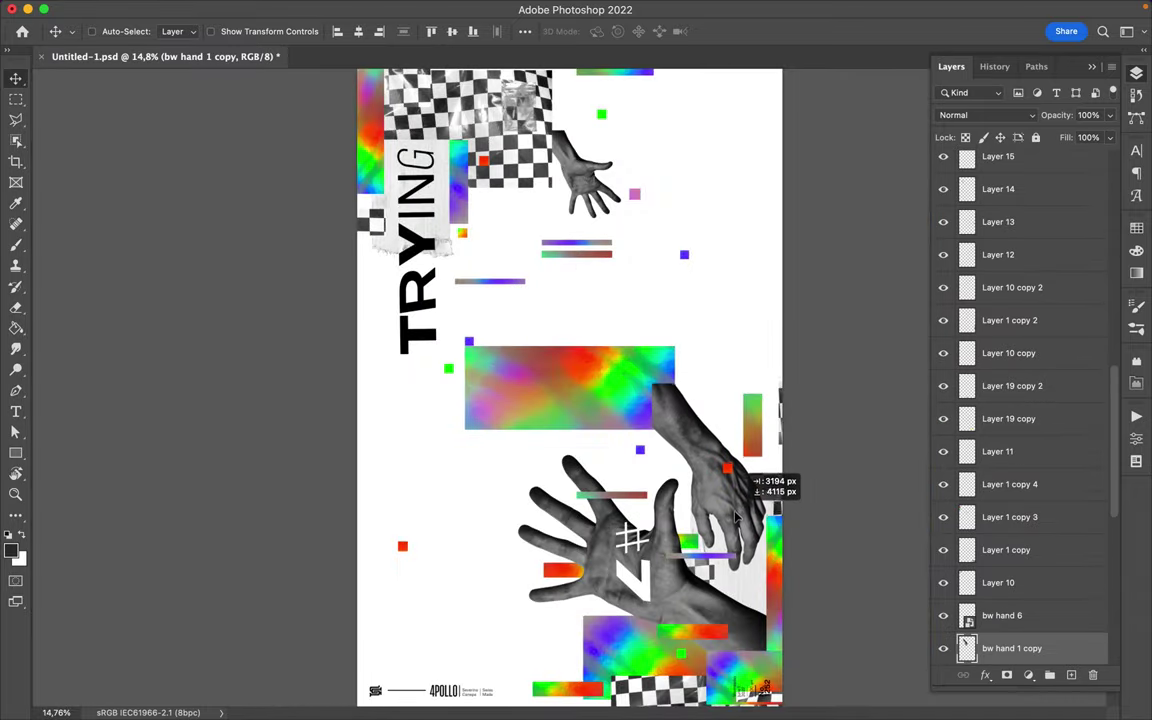
{"action": "scroll", "coordinate": [967, 440], "scroll_direction": "down", "scroll_amount": 2}
{"action": "left_click_drag", "start_coordinate": [1012, 573], "coordinate": [1048, 660]}
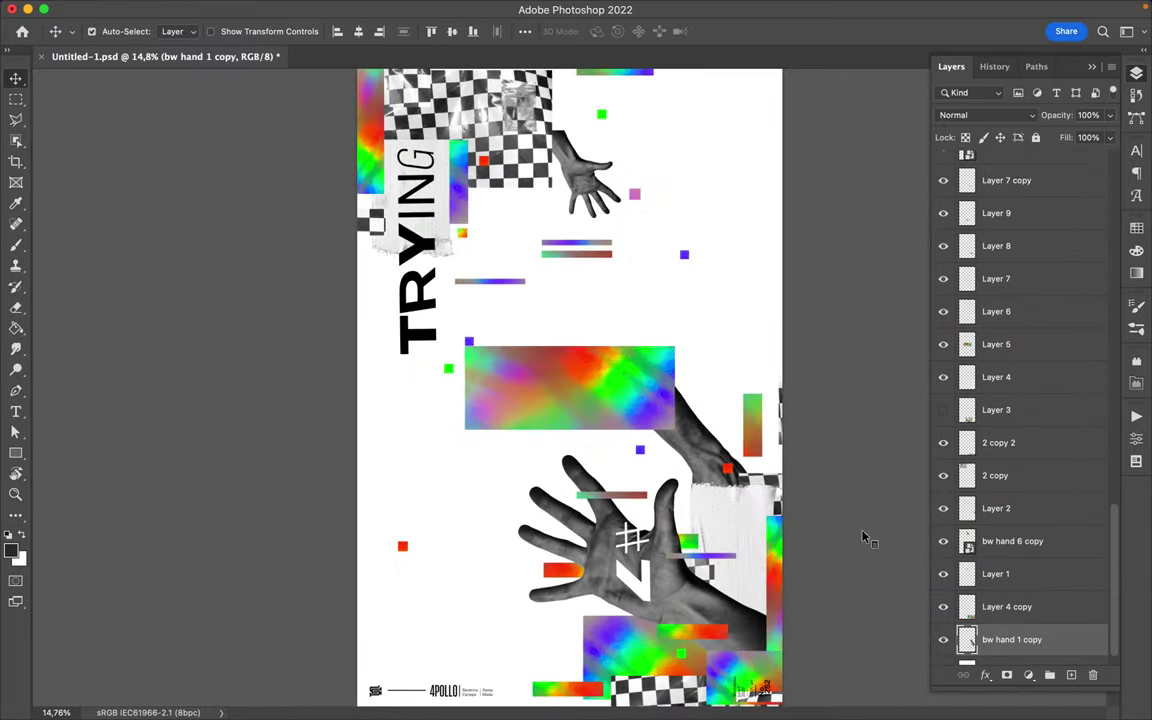
{"action": "left_click_drag", "start_coordinate": [470, 410], "coordinate": [500, 440]}
{"action": "left_click_drag", "start_coordinate": [996, 376], "coordinate": [1016, 319]}
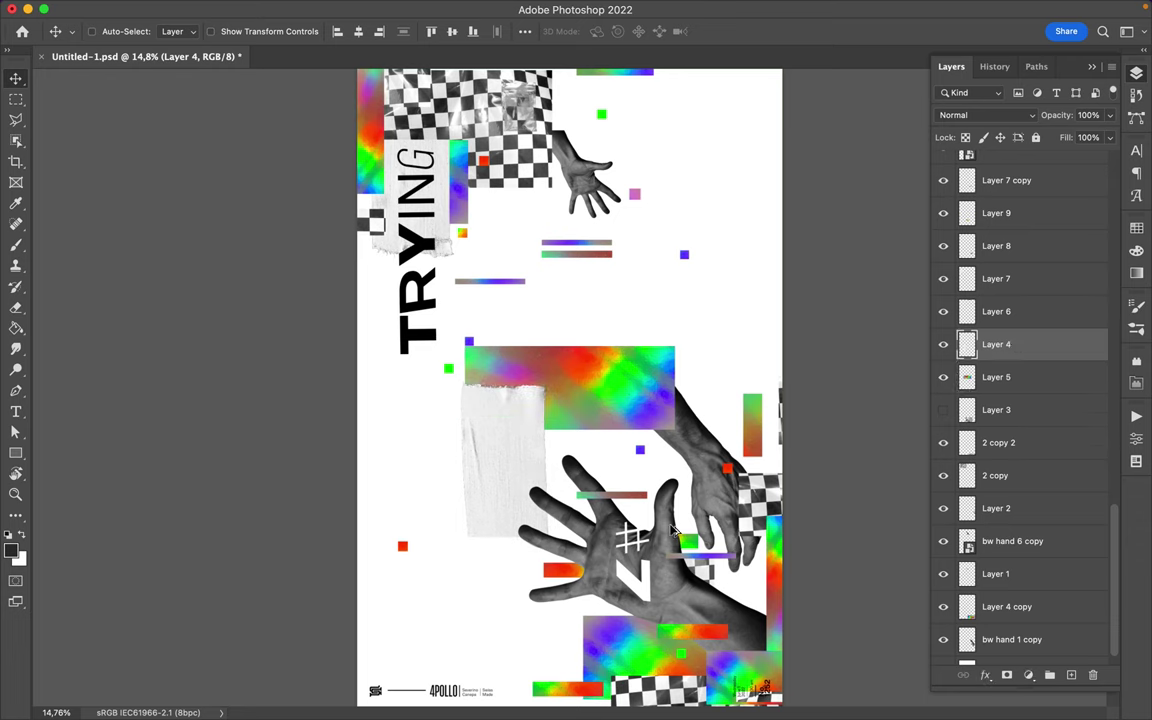
- Move the large hand up toward the headline, with the green-red gradient bar beside it
{"action": "left_click_drag", "start_coordinate": [673, 530], "coordinate": [598, 312]}
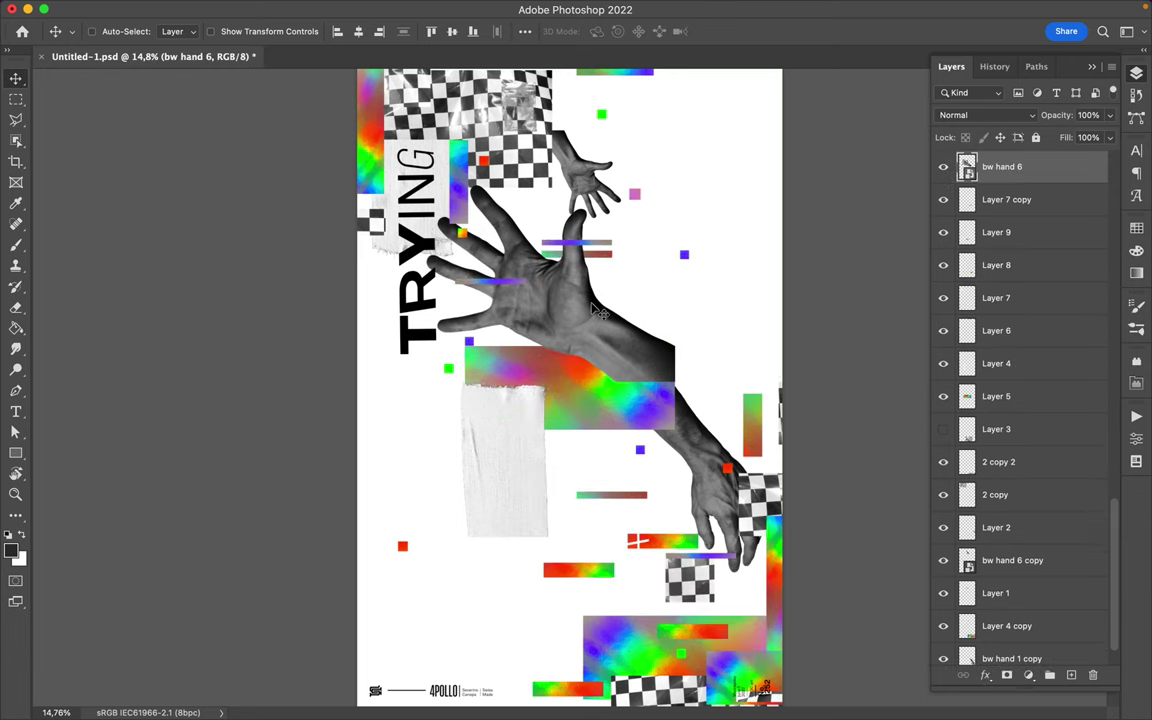
{"action": "left_click", "coordinate": [681, 380], "text": "super"}
{"action": "left_click_drag", "start_coordinate": [756, 418], "coordinate": [686, 342]}
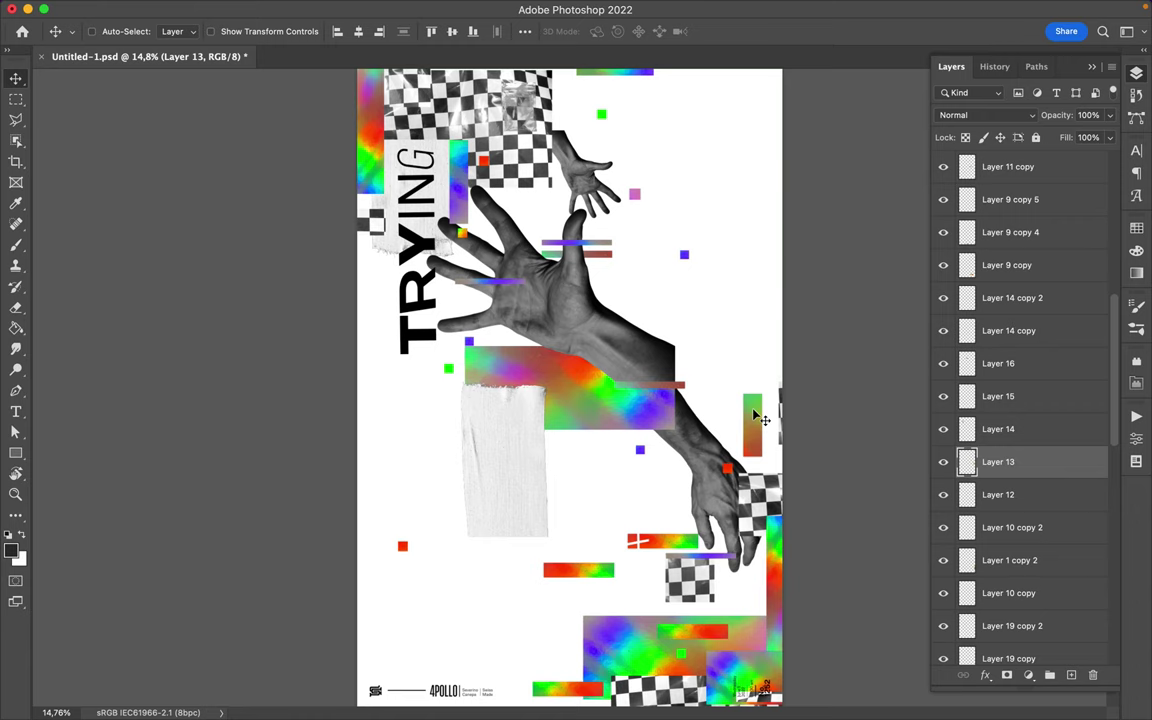
- Rotate the TRYING headline 90° to horizontal and move it right across the upper hand
{"action": "left_click_drag", "start_coordinate": [488, 280], "coordinate": [498, 297], "text": "super"}
{"action": "left_click", "coordinate": [438, 312], "text": "super"}
{"action": "key", "text": "super+t"}
{"action": "mouse_move", "coordinate": [340, 306]}
{"action": "left_mouse_down"}
{"action": "mouse_move", "coordinate": [293, 226]}
{"action": "mouse_move", "coordinate": [303, 205]}
{"action": "left_mouse_up"}
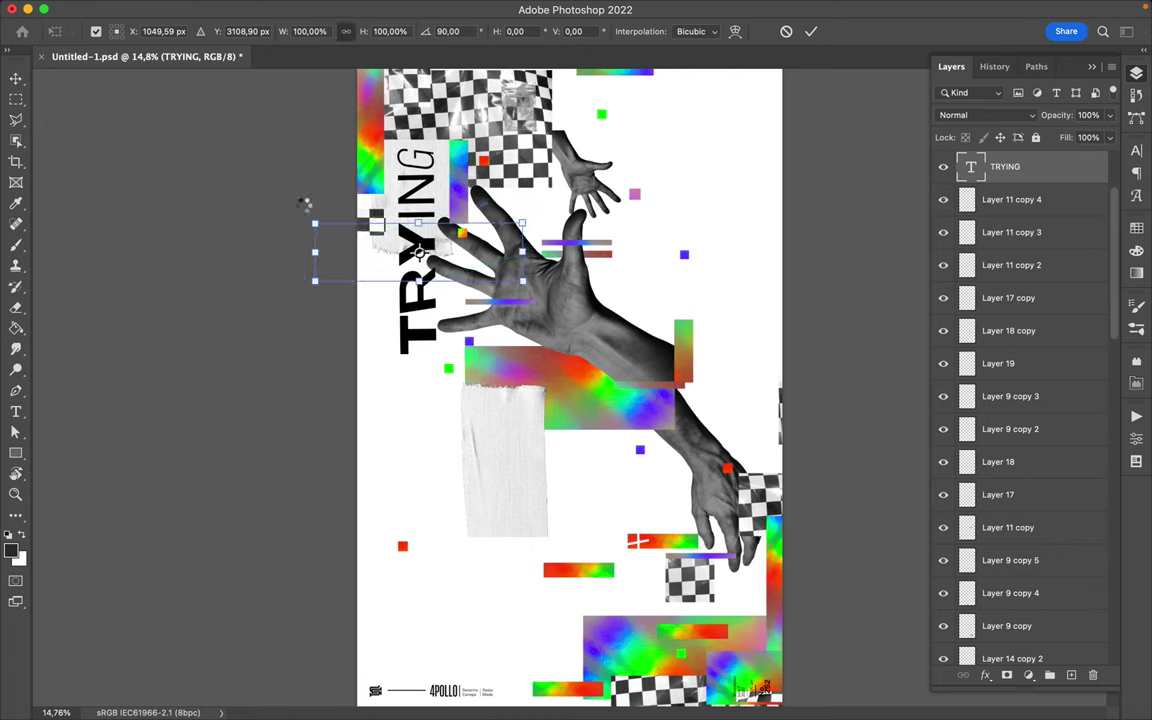
{"action": "key", "text": "Return"}
{"action": "mouse_move", "coordinate": [309, 213]}
{"action": "left_mouse_down"}
{"action": "mouse_move", "coordinate": [646, 270]}
{"action": "mouse_move", "coordinate": [645, 285]}
{"action": "left_mouse_up"}
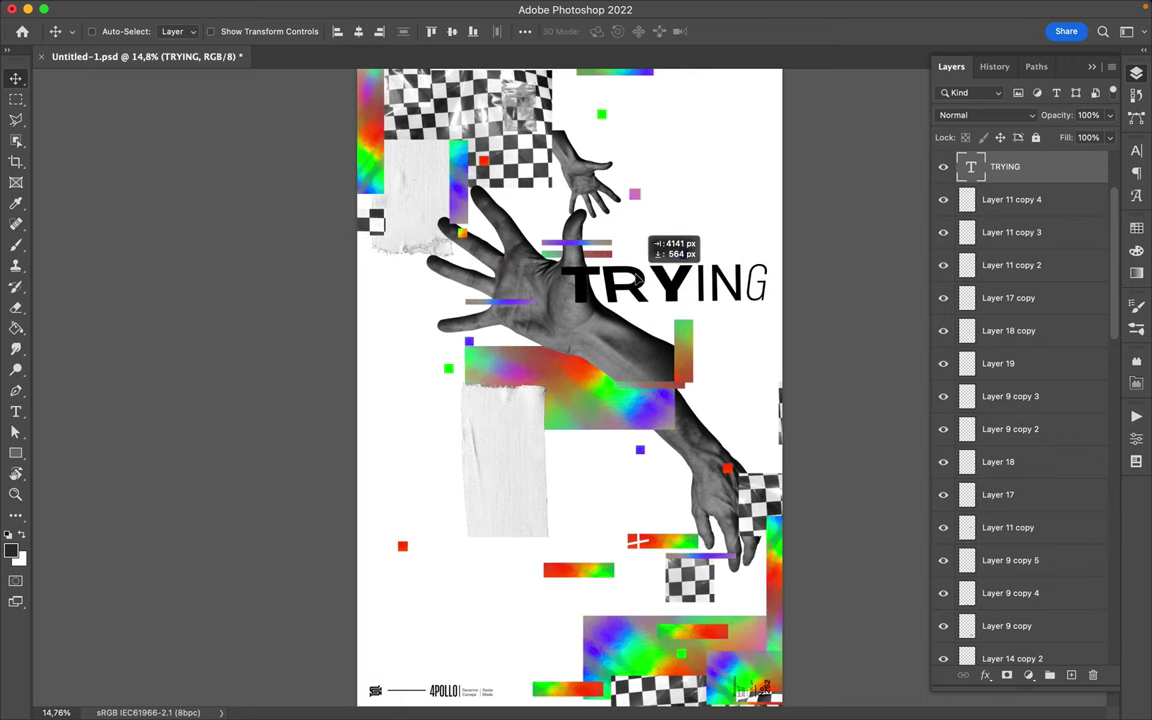
- Place the #7 mark on the rainbow block, with a checkerboard strip and the green square beside it
{"action": "key", "text": "ctrl+v"}
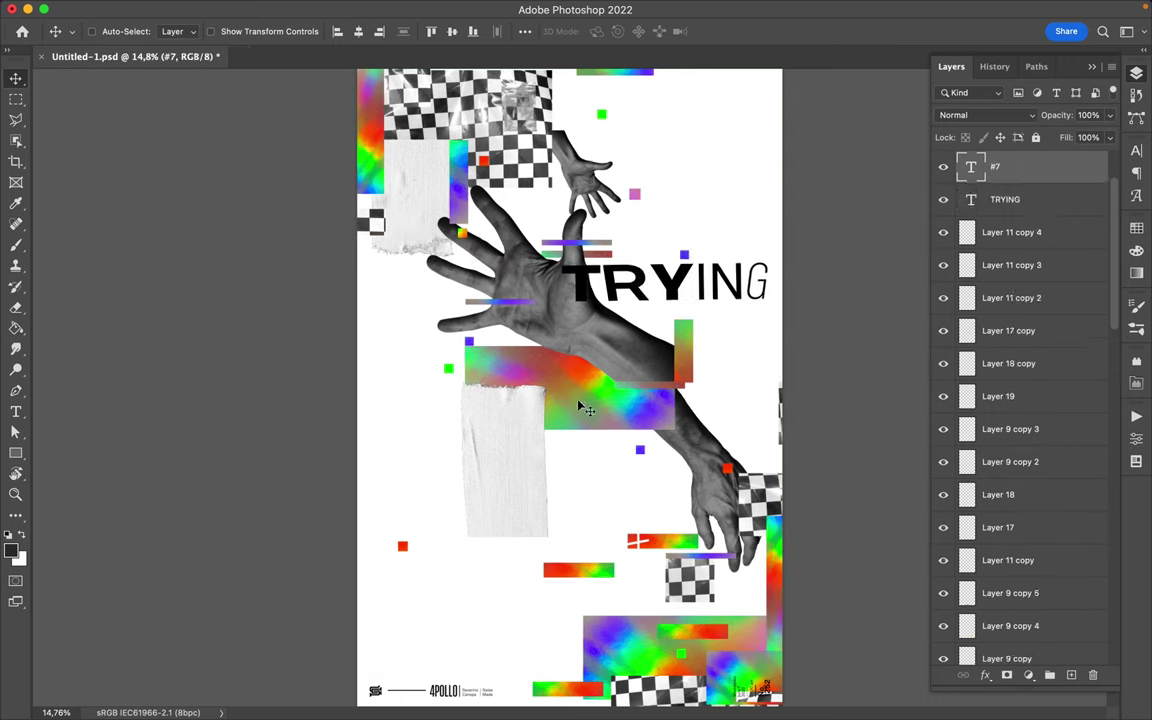
{"action": "left_click_drag", "start_coordinate": [571, 385], "coordinate": [576, 372]}
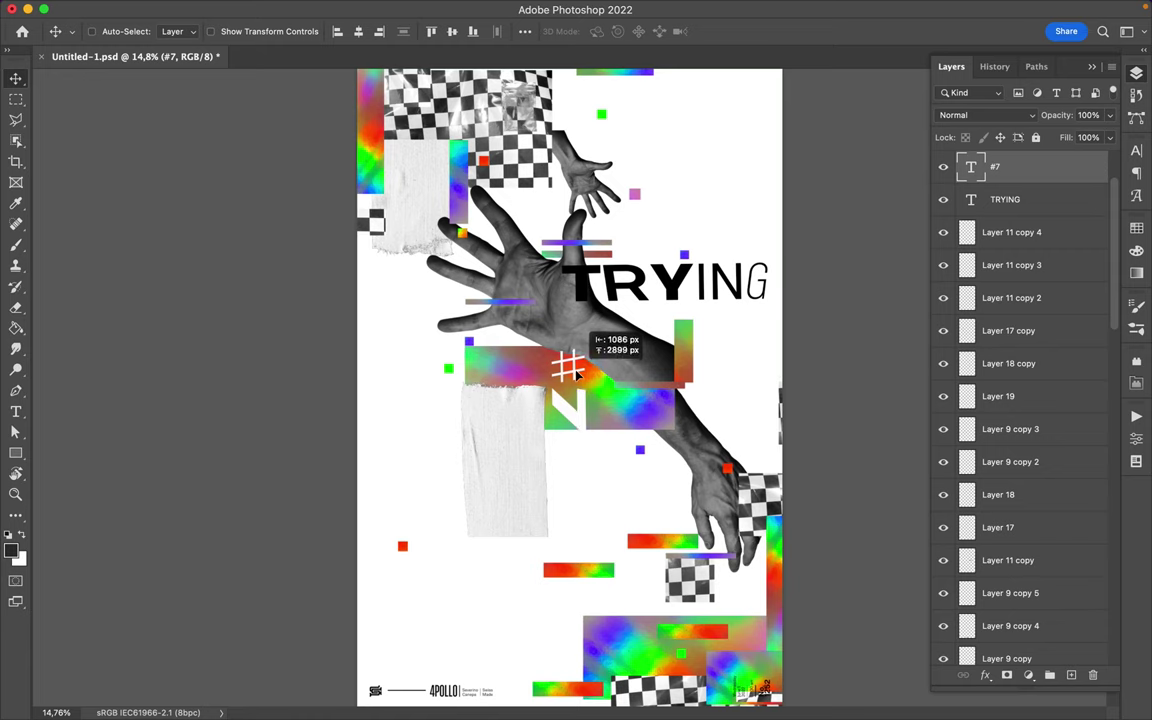
{"action": "left_click_drag", "start_coordinate": [547, 173], "coordinate": [597, 453]}
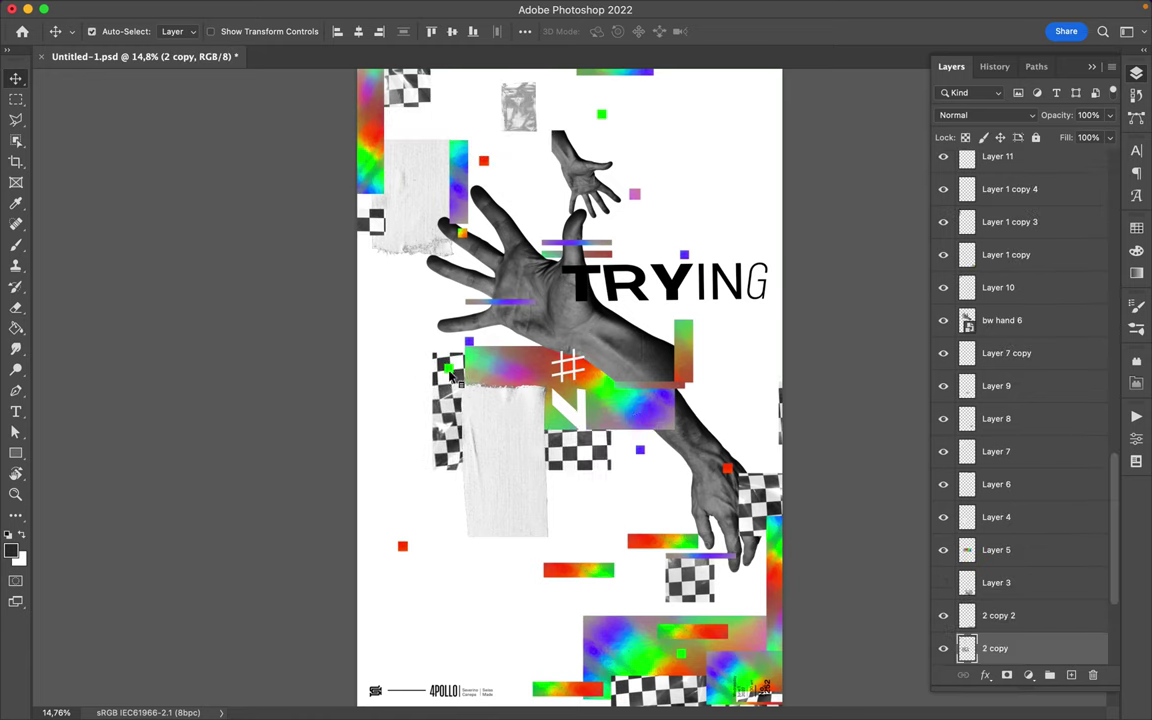
{"action": "key", "text": "ctrl+shift+alt+n"}
{"action": "left_click_drag", "start_coordinate": [710, 390], "coordinate": [689, 388]}
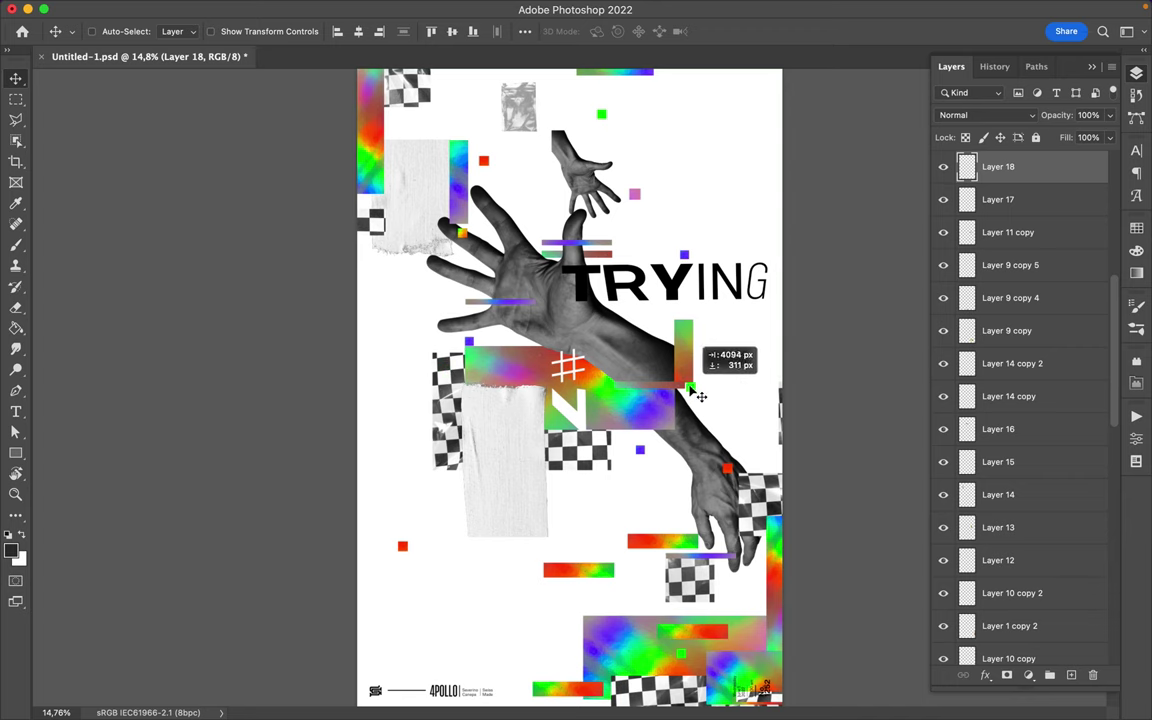
- Move the red square up under the headline and the small blue square beside it
{"action": "scroll", "coordinate": [744, 383], "scroll_direction": "up", "scroll_amount": 1}
{"action": "scroll", "coordinate": [735, 394], "scroll_direction": "up", "scroll_amount": 1}
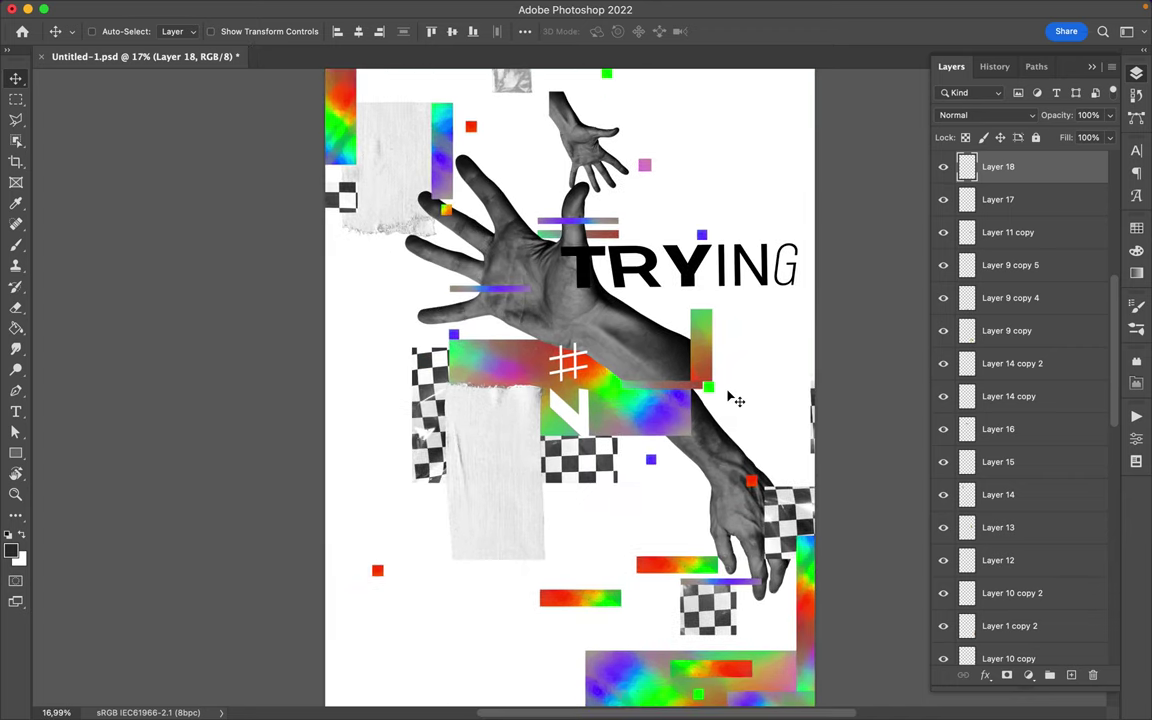
{"action": "scroll", "coordinate": [735, 399], "scroll_direction": "up", "scroll_amount": 1}
{"action": "scroll", "coordinate": [728, 399], "scroll_direction": "up", "scroll_amount": 2}
{"action": "scroll", "coordinate": [706, 393], "scroll_direction": "up", "scroll_amount": 3}
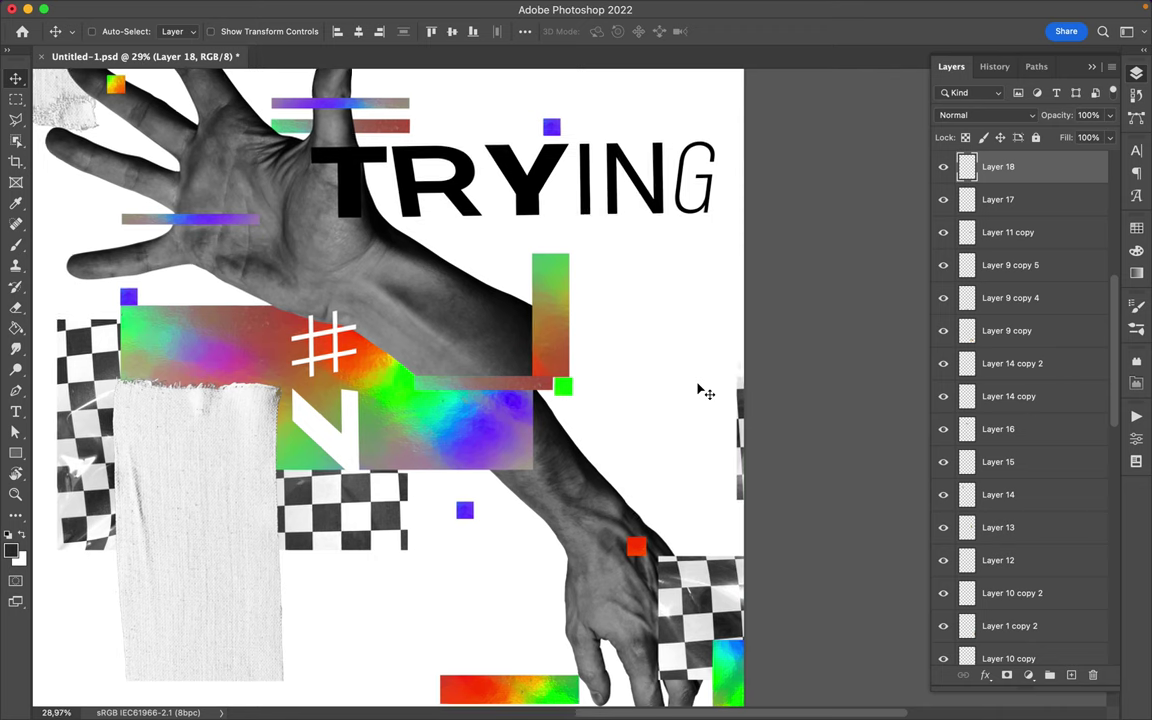
{"action": "scroll", "coordinate": [572, 392], "scroll_direction": "up", "scroll_amount": 2}
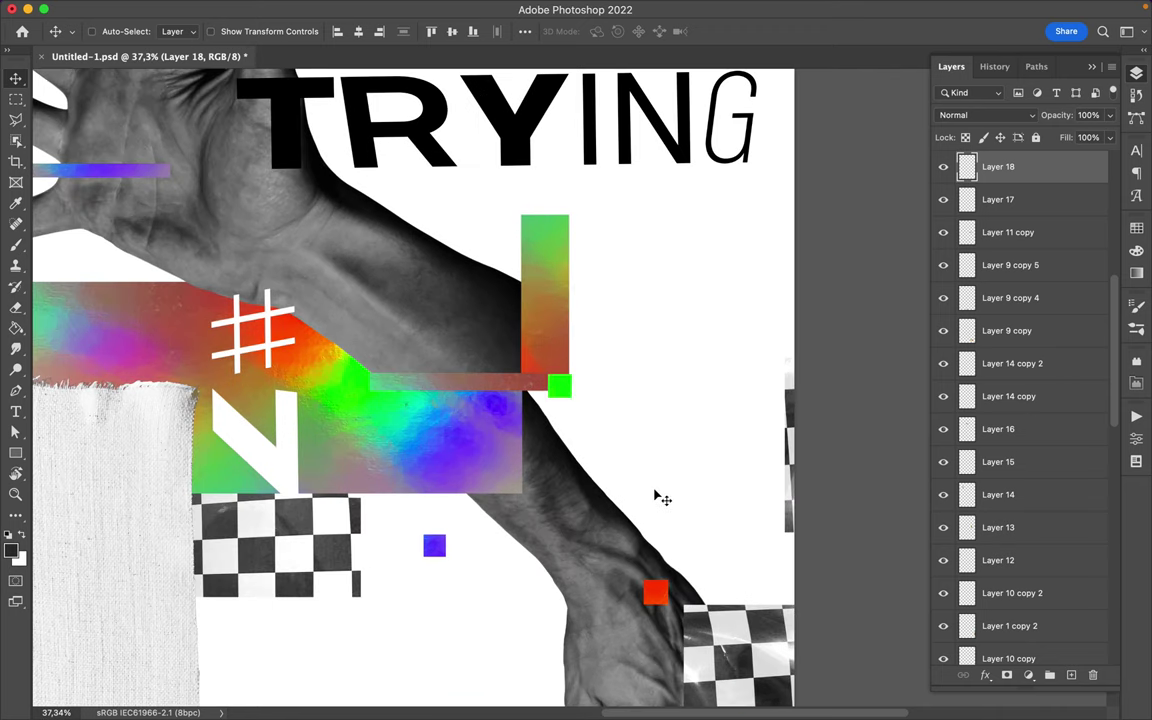
{"action": "left_click", "coordinate": [656, 591]}
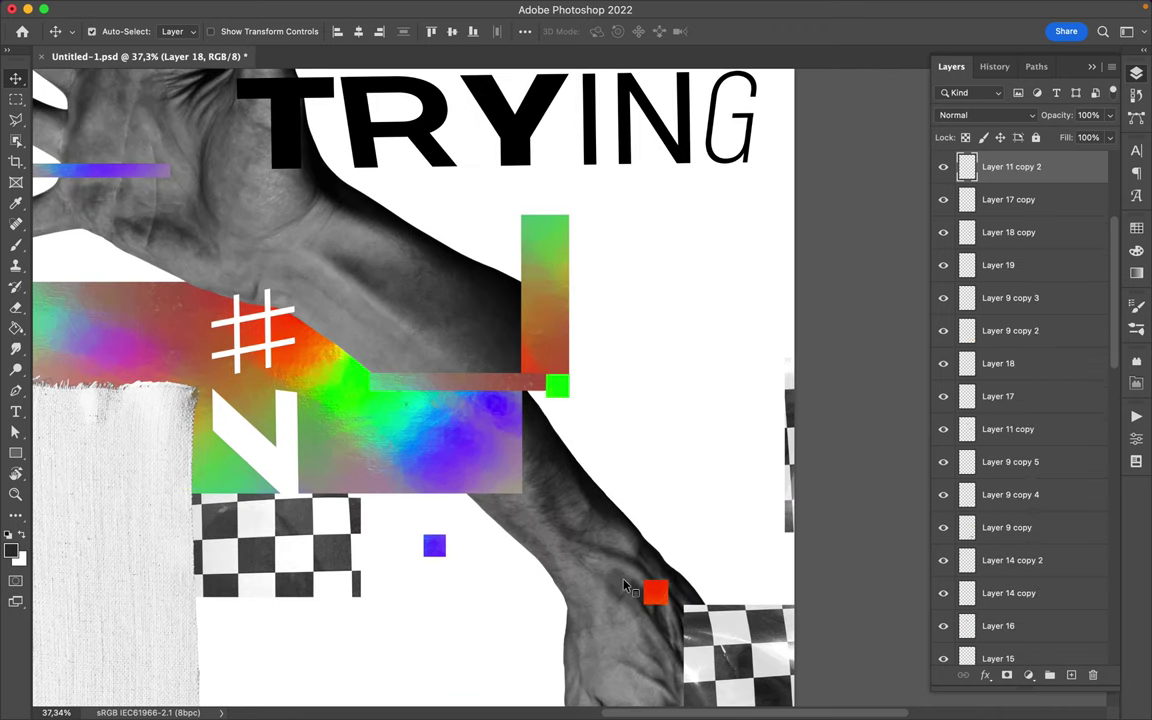
{"action": "scroll", "coordinate": [690, 590], "scroll_direction": "down", "scroll_amount": 10}
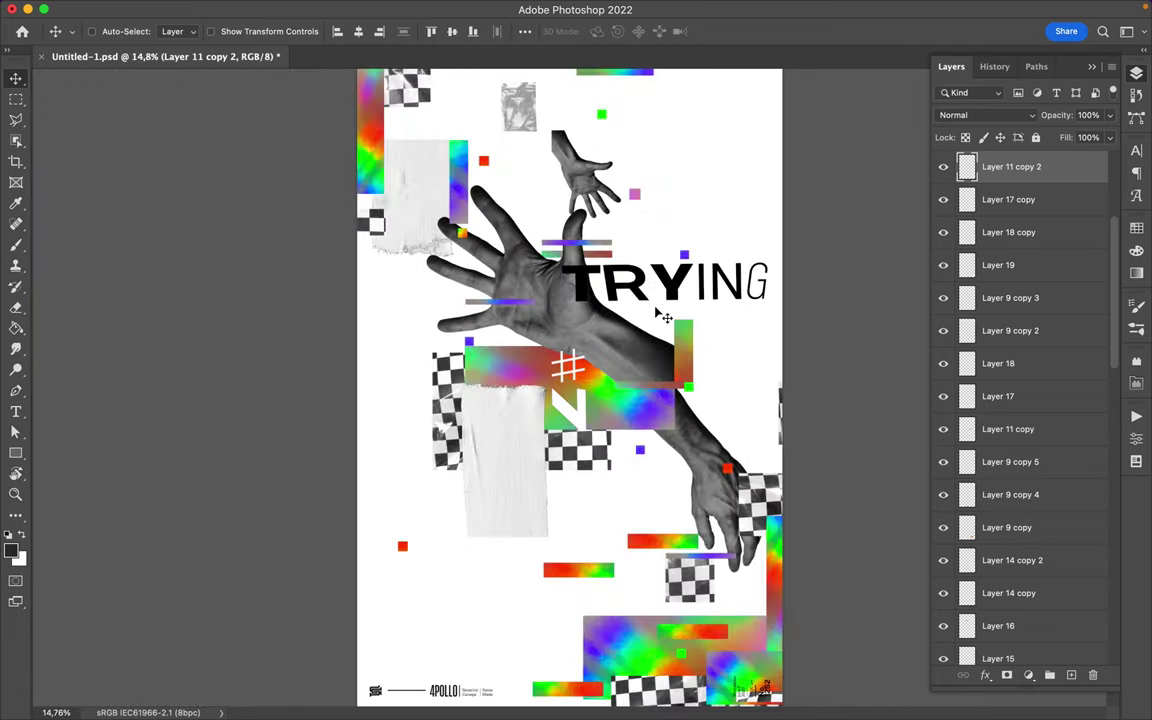
{"action": "left_click_drag", "start_coordinate": [730, 475], "coordinate": [657, 317]}
{"action": "left_click_drag", "start_coordinate": [687, 257], "coordinate": [703, 252]}
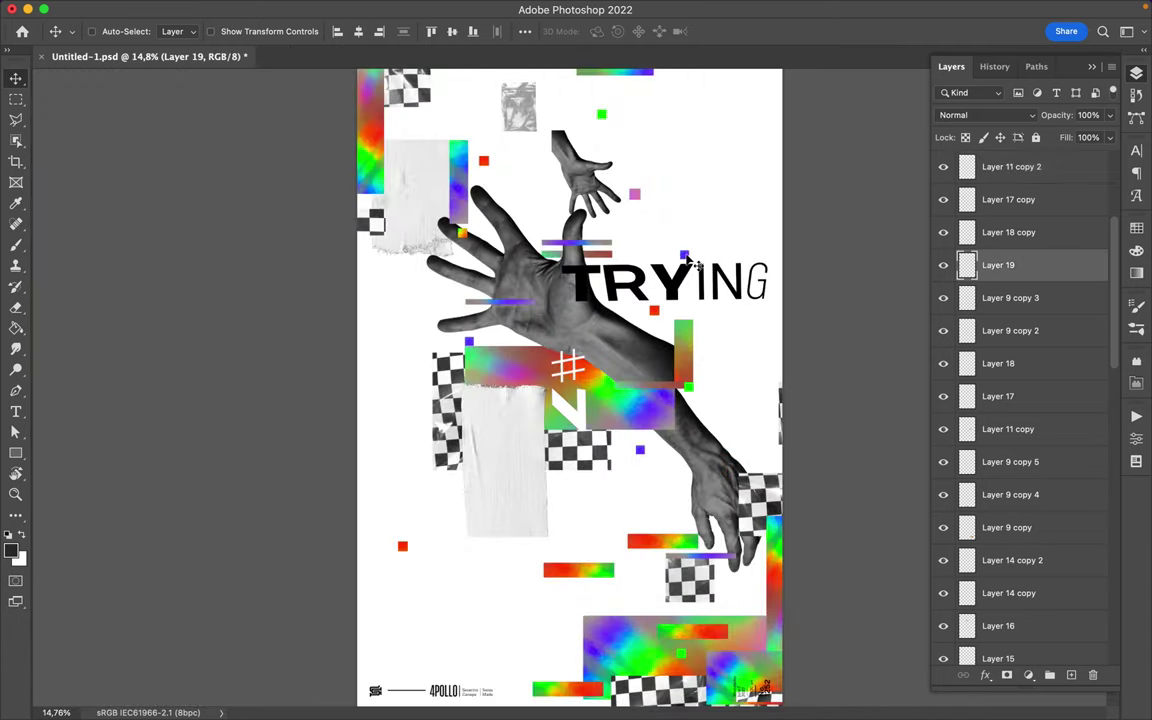
- Duplicate the small hand below the checkerboard and move the copy lower in the layer stack
{"action": "left_click_drag", "start_coordinate": [597, 186], "coordinate": [670, 476]}
{"action": "left_click_drag", "start_coordinate": [578, 468], "coordinate": [585, 445]}
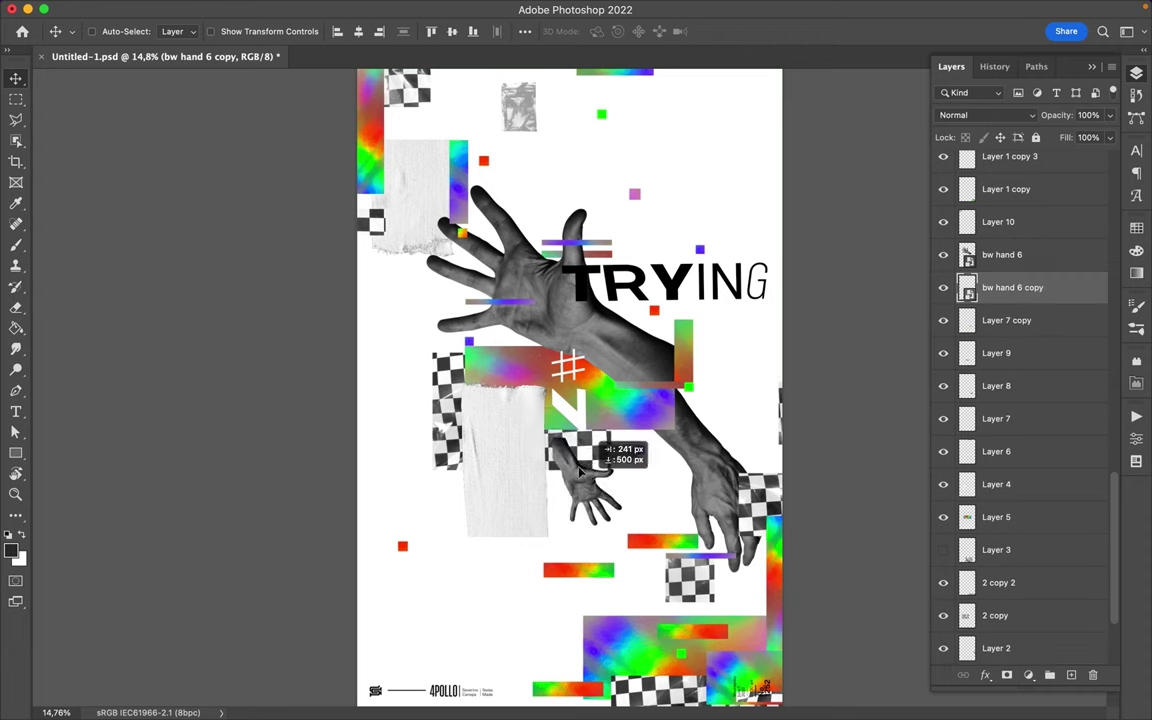
{"action": "left_click_drag", "start_coordinate": [1015, 288], "coordinate": [1005, 533]}
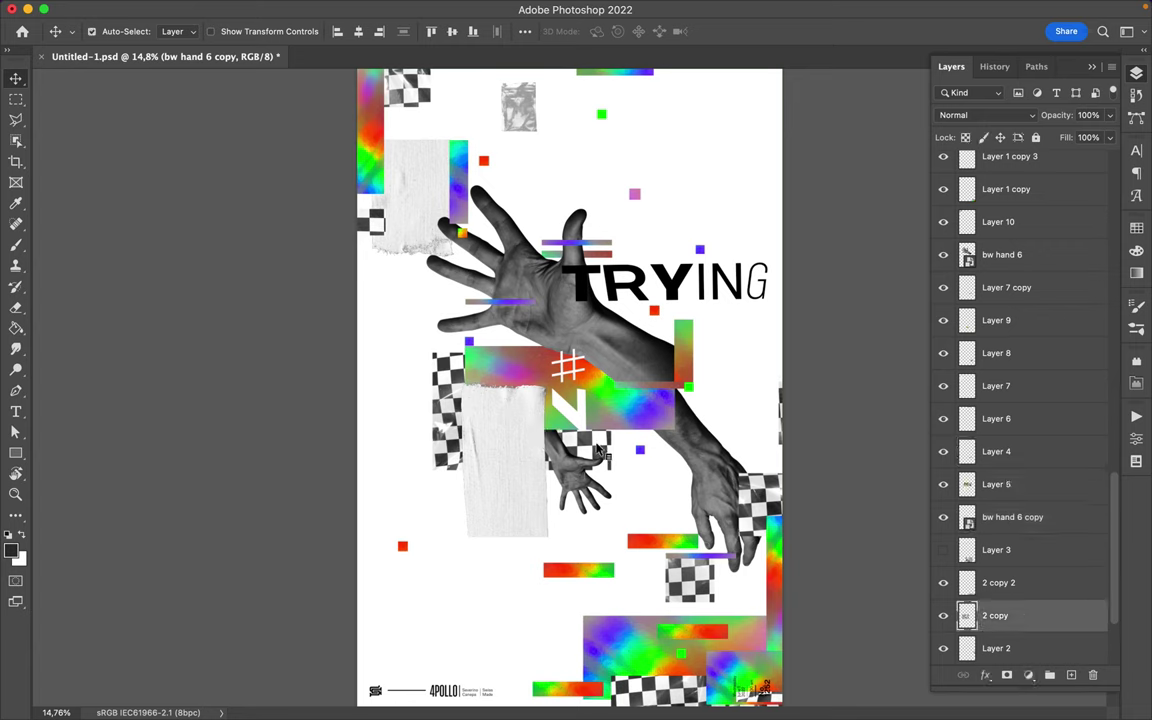
- Copy a rectangle of the checkerboard onto a new layer, Layer 22
{"action": "key", "text": "m"}
{"action": "left_click_drag", "start_coordinate": [420, 437], "coordinate": [638, 502]}
{"action": "key", "text": "ctrl+shift+alt+n"}
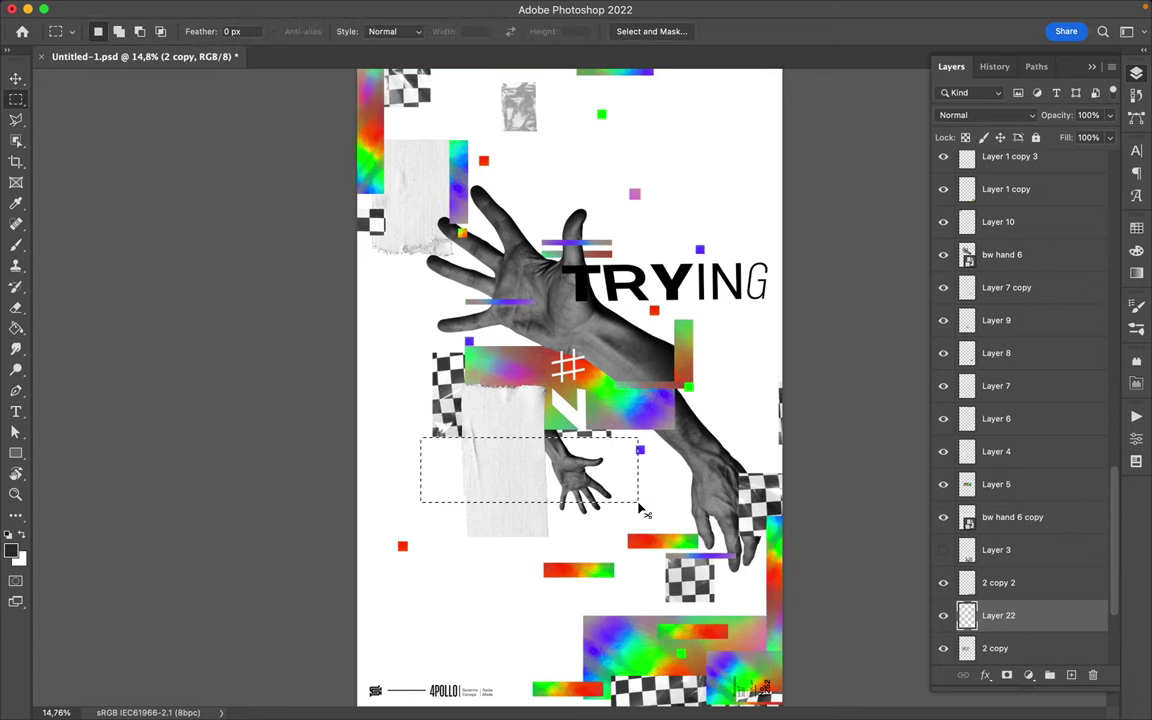
{"action": "key", "text": "v"}
- Shrink the copy to about 30%, raise Layer 22, and place it on the rainbow block
{"action": "key", "text": "ctrl+t"}
{"action": "left_click_drag", "start_coordinate": [757, 360], "coordinate": [688, 398]}
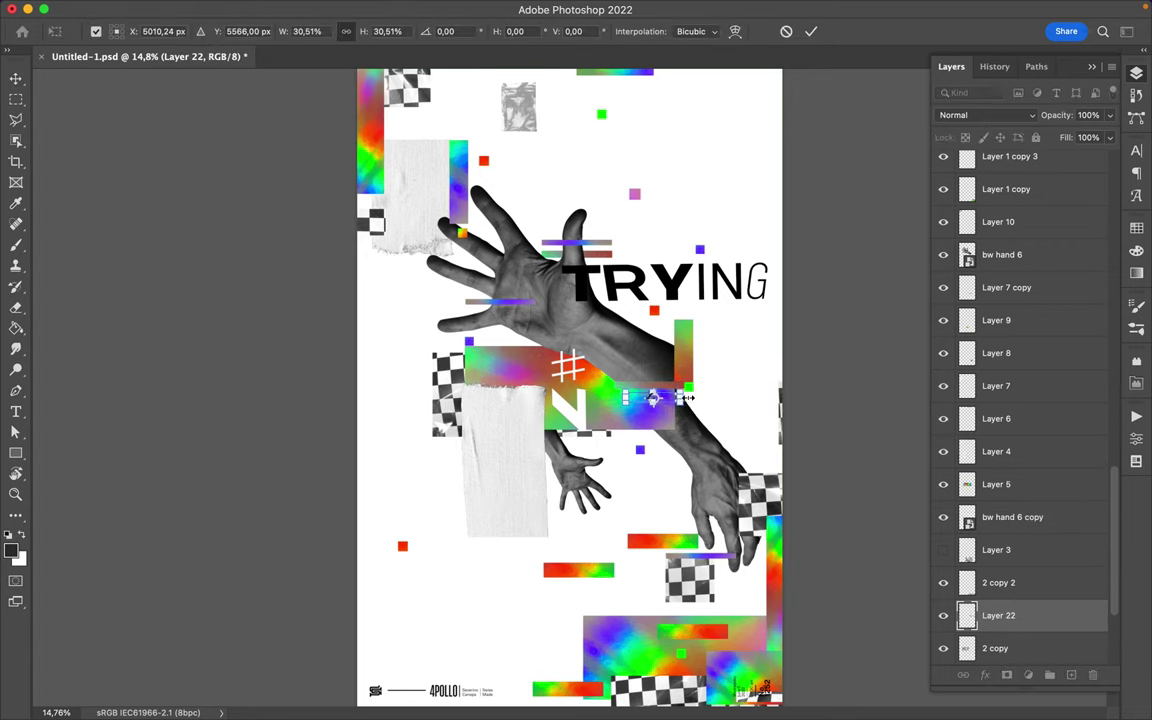
{"action": "key", "text": "Return"}
{"action": "left_click_drag", "start_coordinate": [998, 615], "coordinate": [998, 205]}
{"action": "left_click_drag", "start_coordinate": [528, 300], "coordinate": [650, 368]}
{"action": "scroll", "coordinate": [650, 368], "scroll_direction": "up", "scroll_amount": 5}
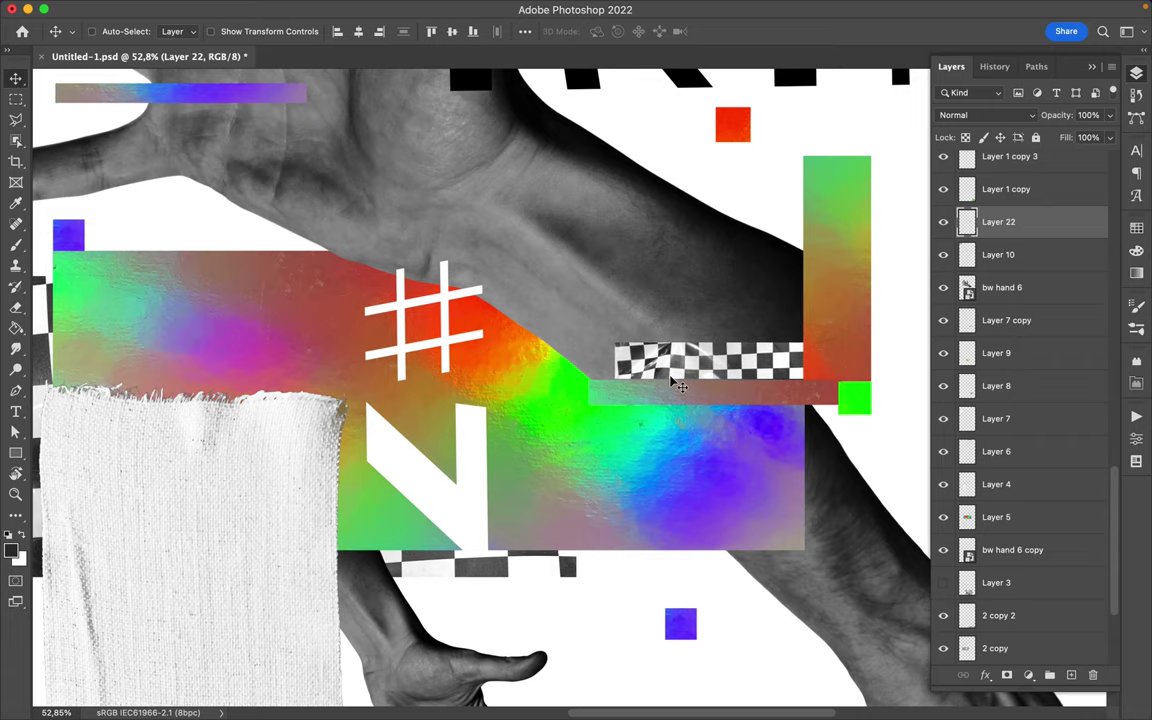
- Select the small green, red and orange pieces, nudging the orange bar right and back
{"action": "scroll", "coordinate": [675, 382], "scroll_direction": "right", "scroll_amount": 3}
{"action": "scroll", "coordinate": [673, 380], "scroll_direction": "up", "scroll_amount": 2}
{"action": "scroll", "coordinate": [670, 378], "scroll_direction": "up", "scroll_amount": 2}
{"action": "scroll", "coordinate": [670, 375], "scroll_direction": "up", "scroll_amount": 2}
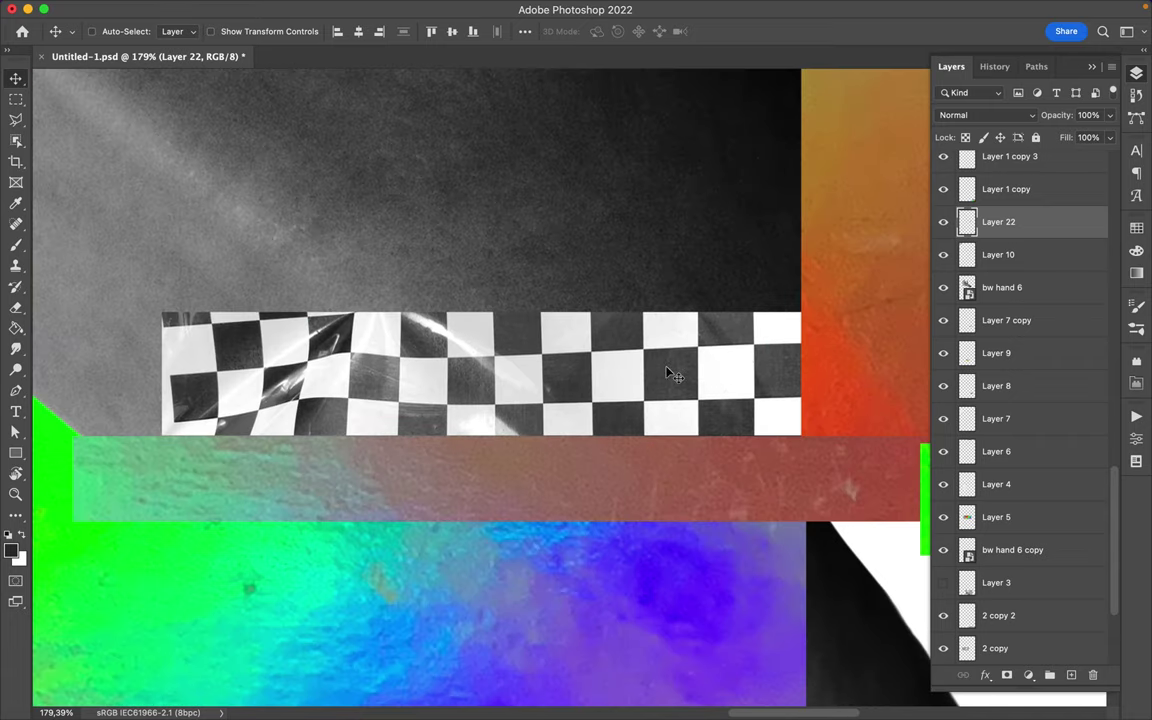
{"action": "scroll", "coordinate": [673, 374], "scroll_direction": "right", "scroll_amount": 3}
{"action": "left_click", "coordinate": [689, 532], "text": "super"}
{"action": "left_click", "coordinate": [494, 476], "text": "super"}
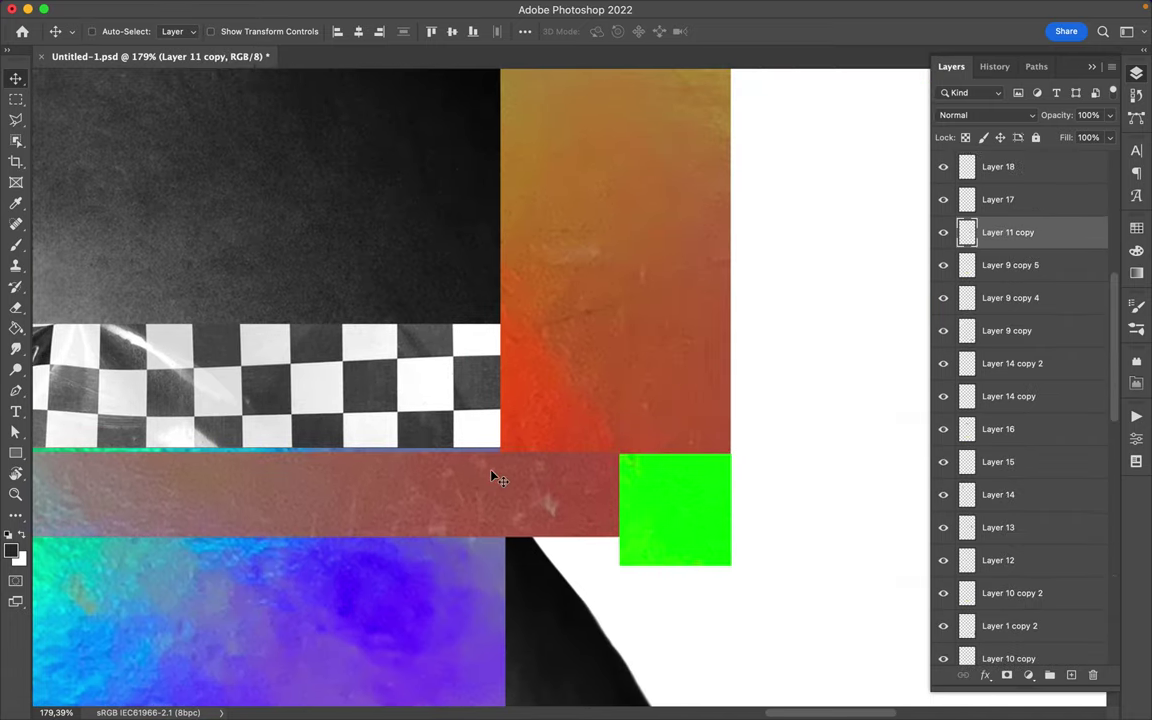
{"action": "left_click", "coordinate": [565, 394], "text": "super"}
{"action": "key", "text": "Right"}
{"action": "key", "text": "Right"}
{"action": "key", "text": "Right"}
{"action": "key", "text": "Right"}
{"action": "key", "text": "Left"}
- Nudge the red strip up a few pixels and fit the whole poster in view
{"action": "left_click", "coordinate": [545, 470], "text": "super"}
{"action": "key", "text": "Up"}
{"action": "key", "text": "Up"}
{"action": "key", "text": "Up"}
{"action": "left_click", "coordinate": [683, 484], "text": "super"}
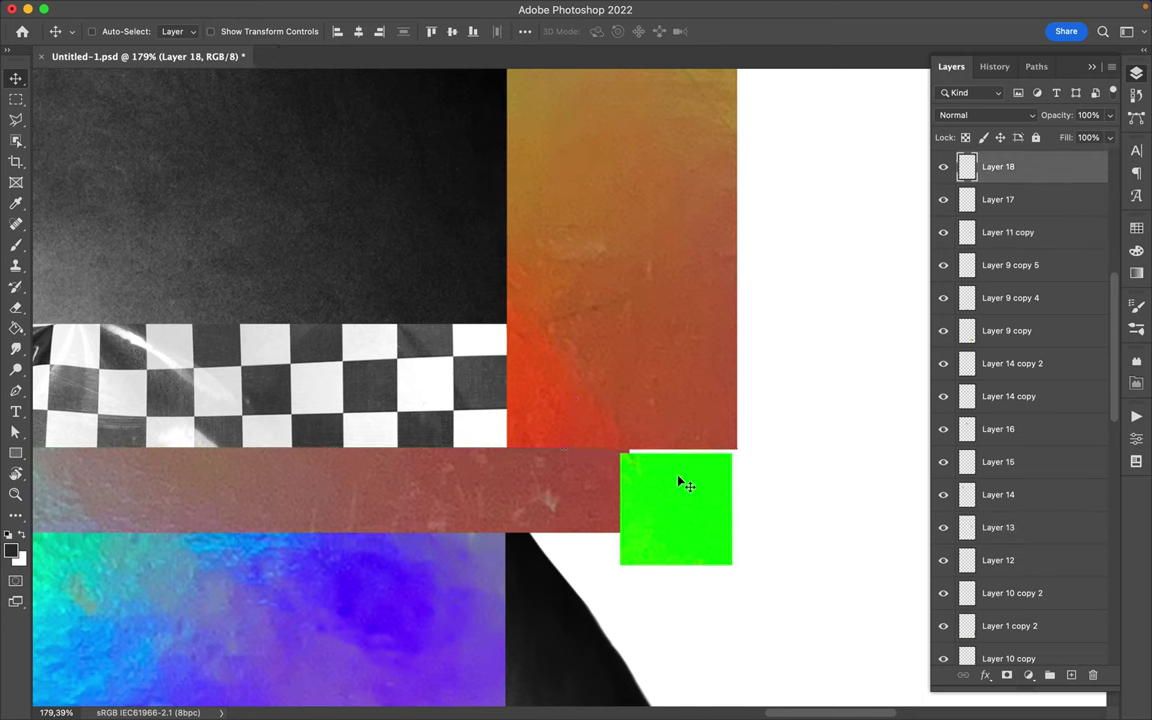
{"action": "scroll", "coordinate": [683, 484], "scroll_direction": "left", "scroll_amount": 5}
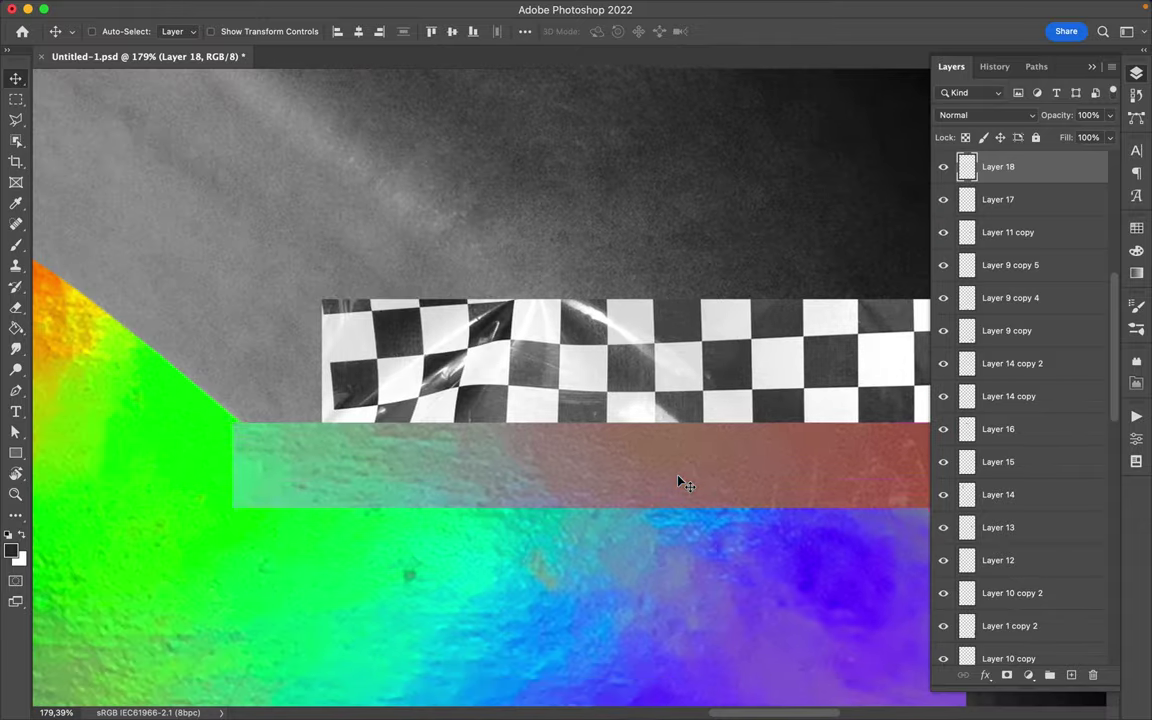
{"action": "key", "text": "super+0"}
{"action": "scroll", "coordinate": [643, 399], "scroll_direction": "up", "scroll_amount": 5}
{"action": "scroll", "coordinate": [648, 399], "scroll_direction": "down", "scroll_amount": 3}
{"action": "scroll", "coordinate": [655, 497], "scroll_direction": "down", "scroll_amount": 2}
- Move the two red-green strips up under the rainbow block and to the left
{"action": "left_click", "coordinate": [655, 497], "text": "super"}
{"action": "left_click_drag", "start_coordinate": [655, 497], "coordinate": [607, 337]}
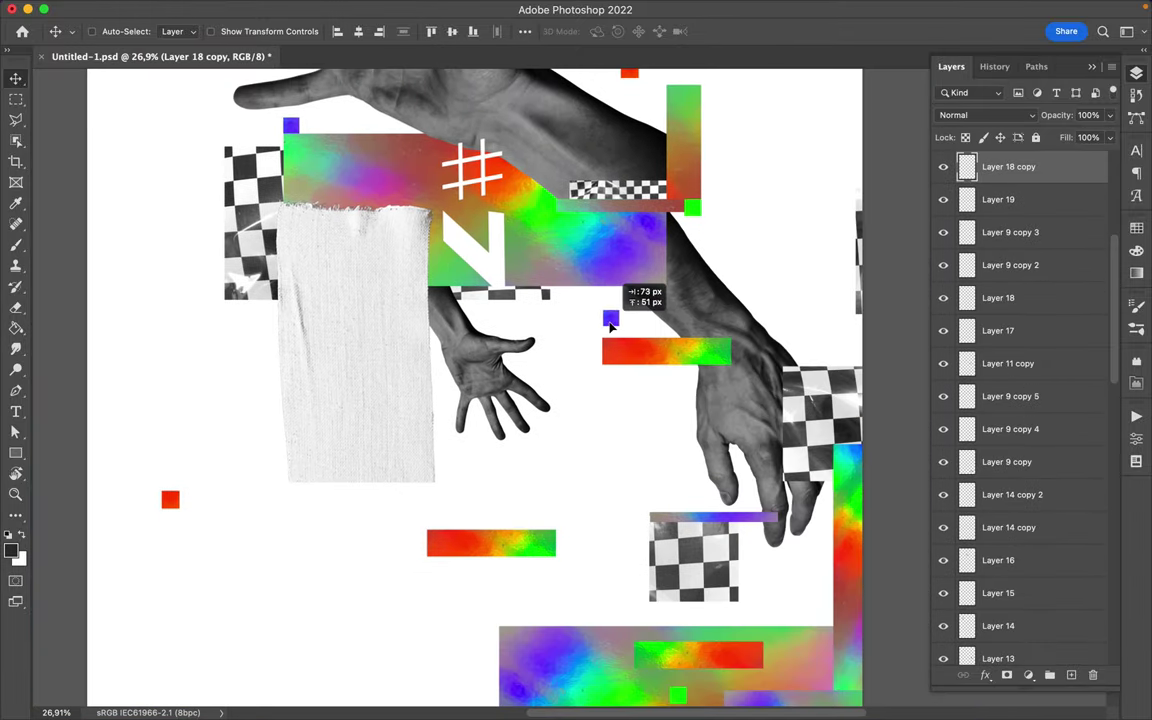
{"action": "left_click", "coordinate": [527, 548], "text": "super"}
{"action": "left_click_drag", "start_coordinate": [527, 548], "coordinate": [347, 434]}
{"action": "scroll", "coordinate": [450, 560], "scroll_direction": "down", "scroll_amount": 2}
{"action": "scroll", "coordinate": [595, 615], "scroll_direction": "down", "scroll_amount": 2}
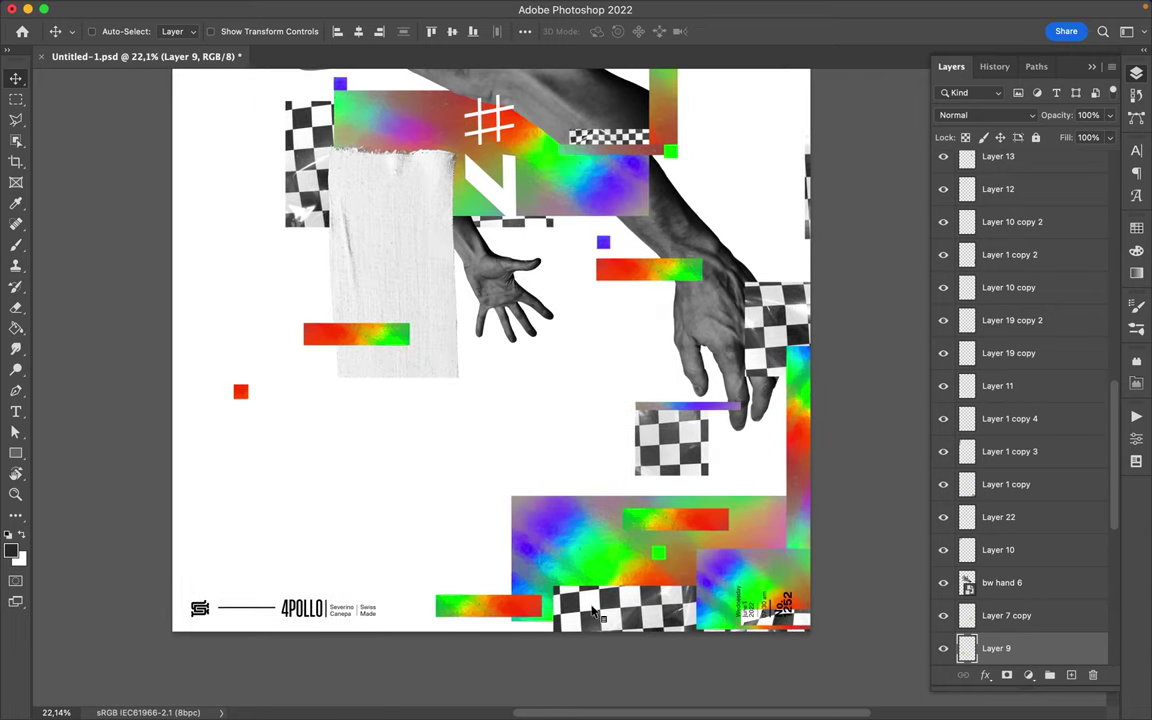
- Shrink and rotate the rainbow rectangle upright behind the paper strip
{"action": "left_click_drag", "start_coordinate": [591, 545], "coordinate": [505, 418]}
{"action": "key", "text": "super+t"}
{"action": "left_click_drag", "start_coordinate": [745, 488], "coordinate": [591, 468]}
{"action": "left_click_drag", "start_coordinate": [557, 337], "coordinate": [594, 490]}
{"action": "key", "text": "Return"}
{"action": "left_click_drag", "start_coordinate": [502, 398], "coordinate": [455, 250]}
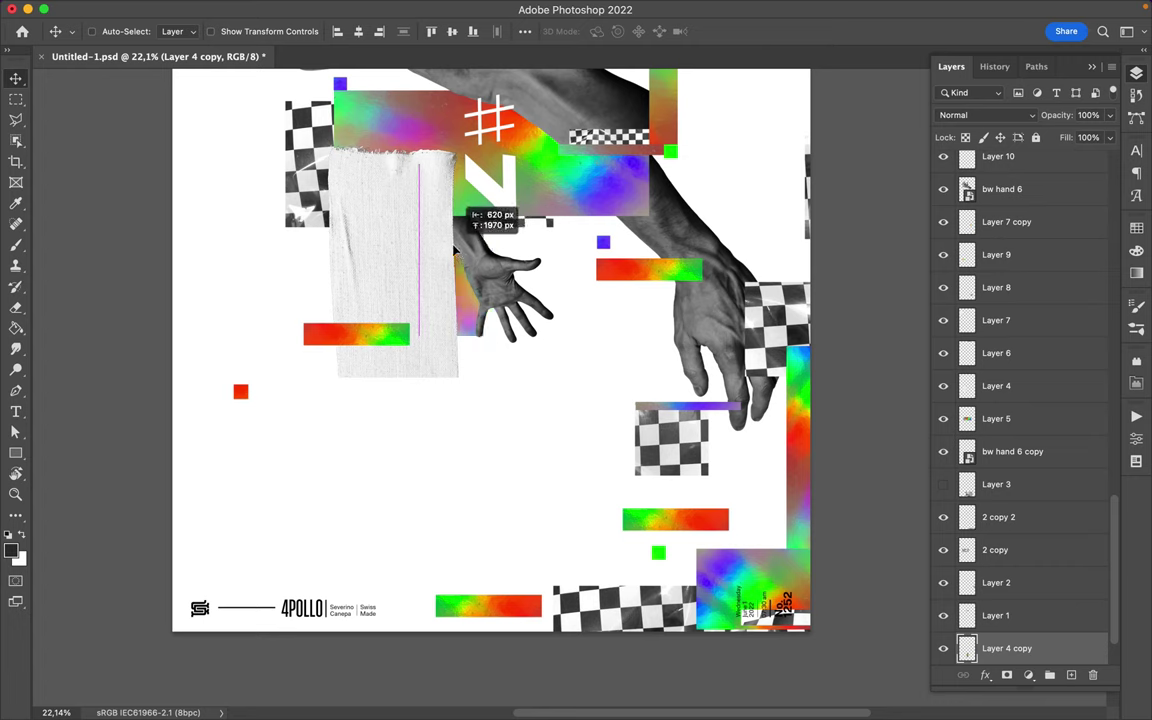
- Nudge the checkerboard pieces and move one onto the paper strip
{"action": "left_click_drag", "start_coordinate": [537, 230], "coordinate": [545, 232]}
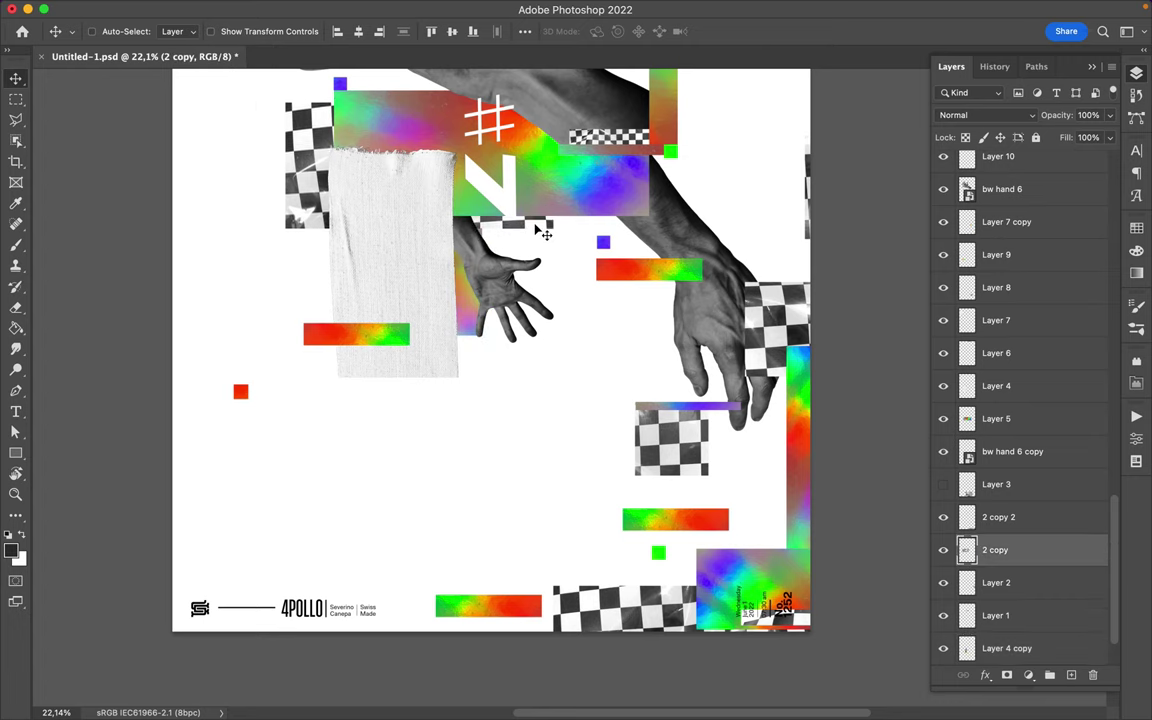
{"action": "scroll", "coordinate": [543, 232], "scroll_direction": "up", "scroll_amount": 5}
{"action": "mouse_move", "coordinate": [680, 517]}
{"action": "left_mouse_down"}
{"action": "mouse_move", "coordinate": [388, 320]}
{"action": "mouse_move", "coordinate": [425, 331]}
{"action": "left_mouse_up"}
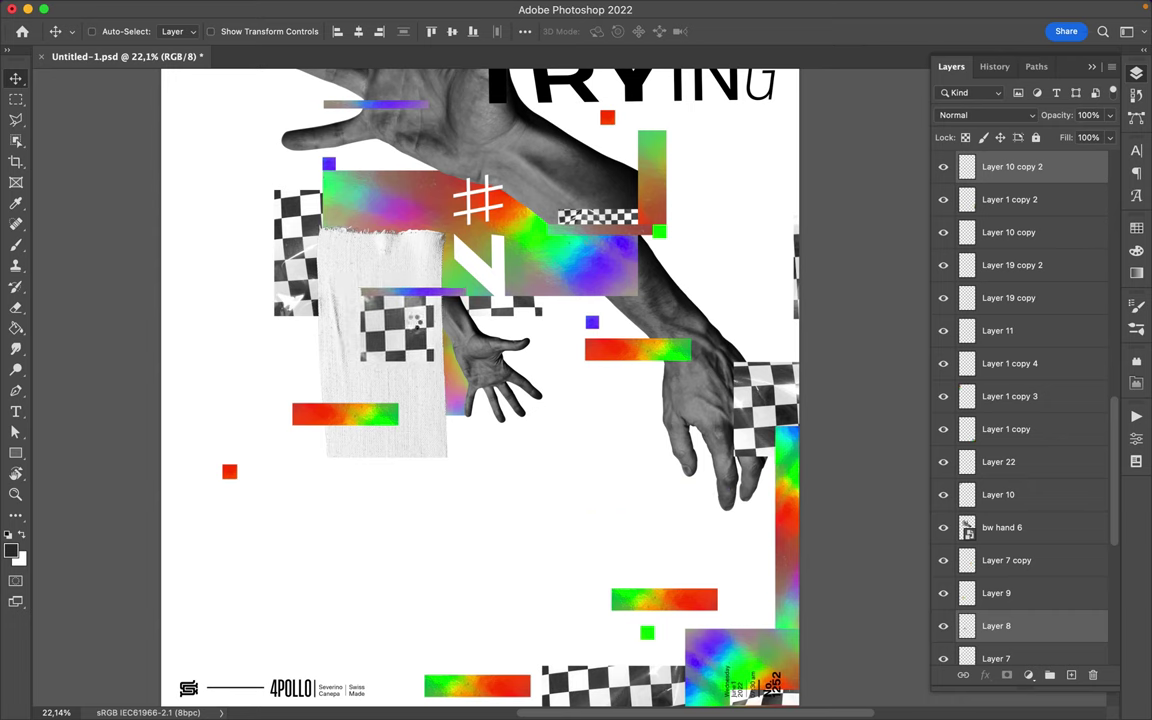
- Slide the small gradient bar Layer 2 across the palm
{"action": "left_click", "coordinate": [697, 608]}
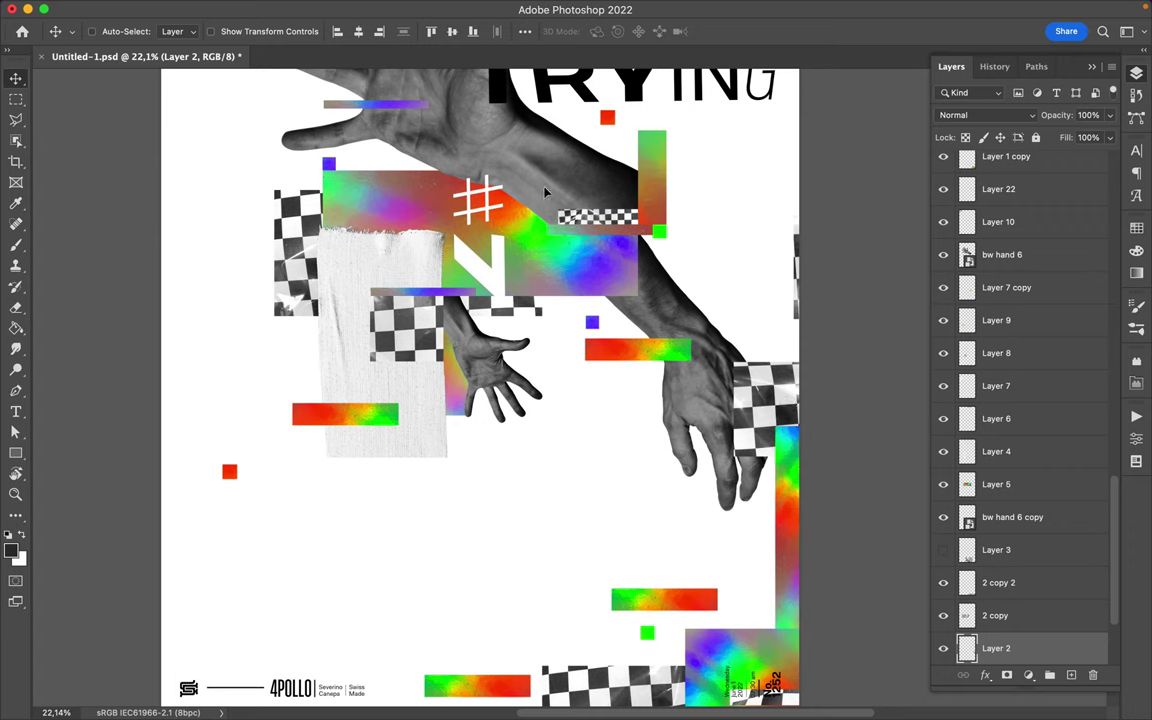
{"action": "scroll", "coordinate": [391, 149], "scroll_direction": "up", "scroll_amount": 3}
{"action": "left_click_drag", "start_coordinate": [378, 290], "coordinate": [380, 264]}
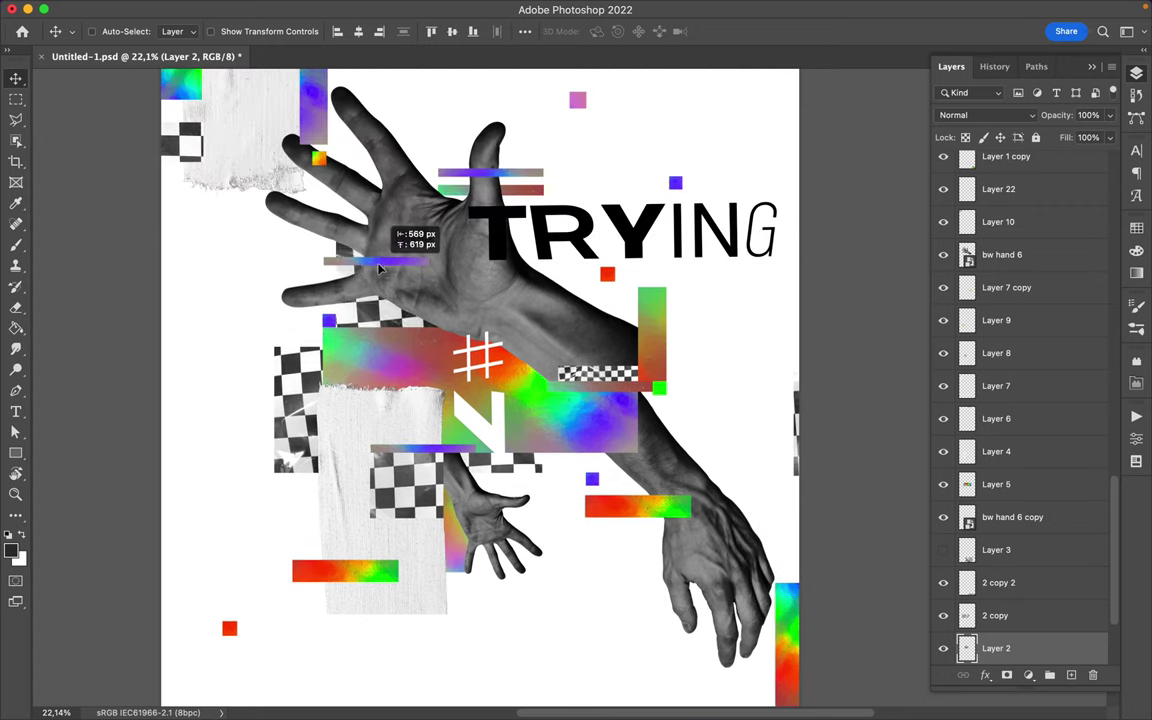
{"action": "scroll", "coordinate": [378, 264], "scroll_direction": "up", "scroll_amount": 3}
- Rotate the paper texture nearly upside down behind TRYING and duplicate the gradient square onto the palm
{"action": "left_click", "coordinate": [519, 252], "text": "ctrl"}
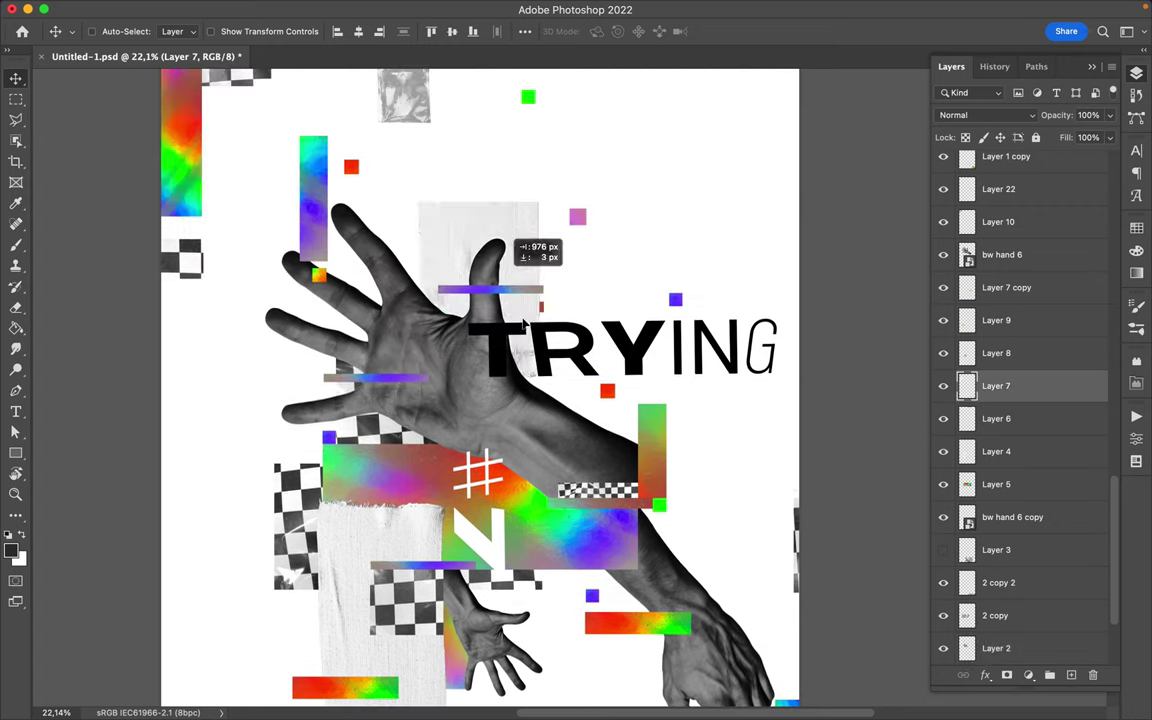
{"action": "key", "text": "ctrl+t"}
{"action": "left_click_drag", "start_coordinate": [419, 198], "coordinate": [648, 520]}
{"action": "key", "text": "Return"}
{"action": "left_click_drag", "start_coordinate": [440, 368], "coordinate": [626, 398]}
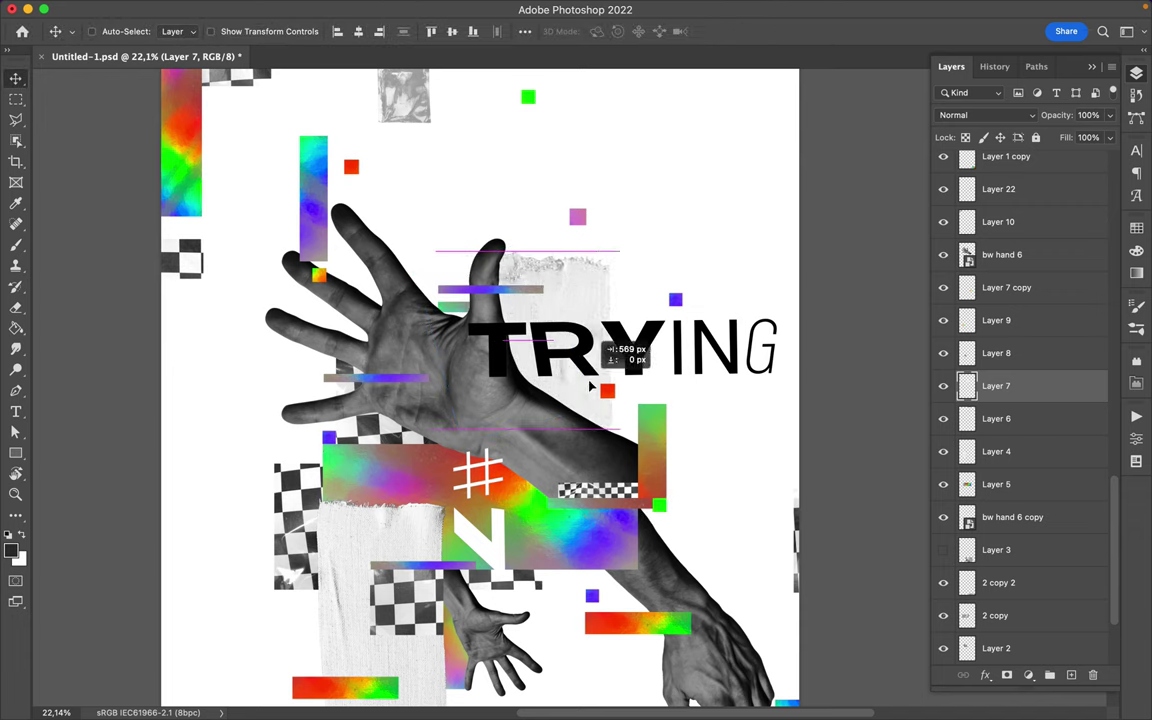
{"action": "left_click_drag", "start_coordinate": [322, 283], "coordinate": [426, 406]}
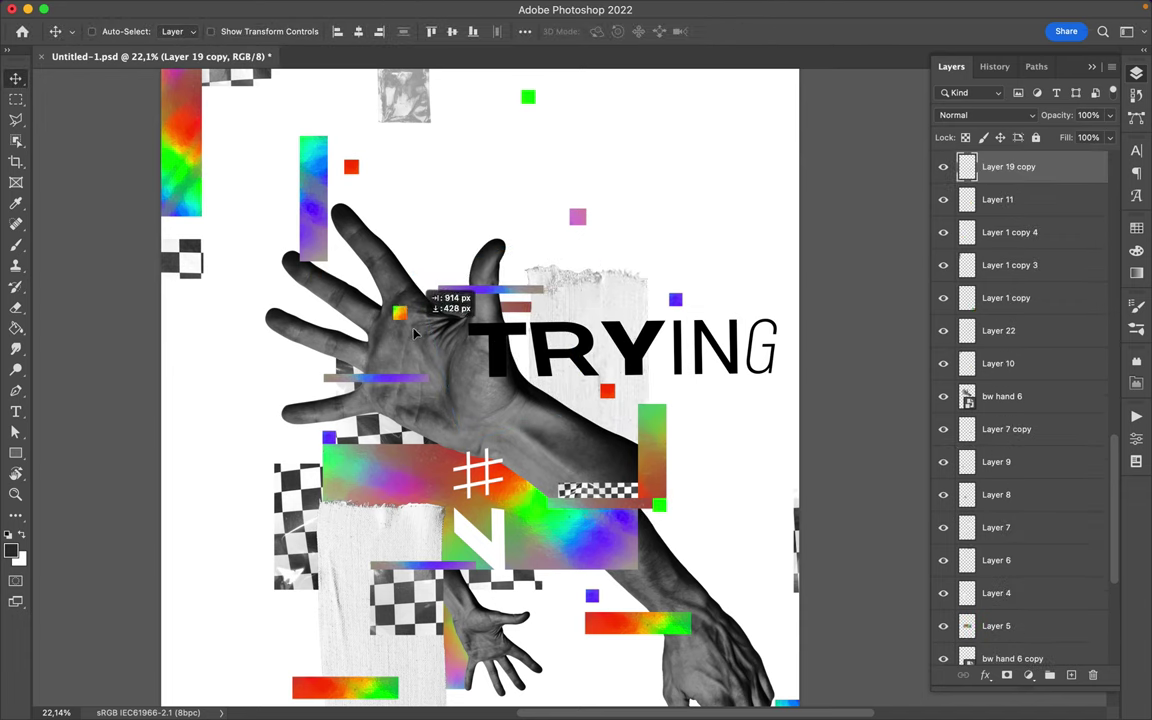
{"action": "left_click_drag", "start_coordinate": [316, 238], "coordinate": [338, 288]}
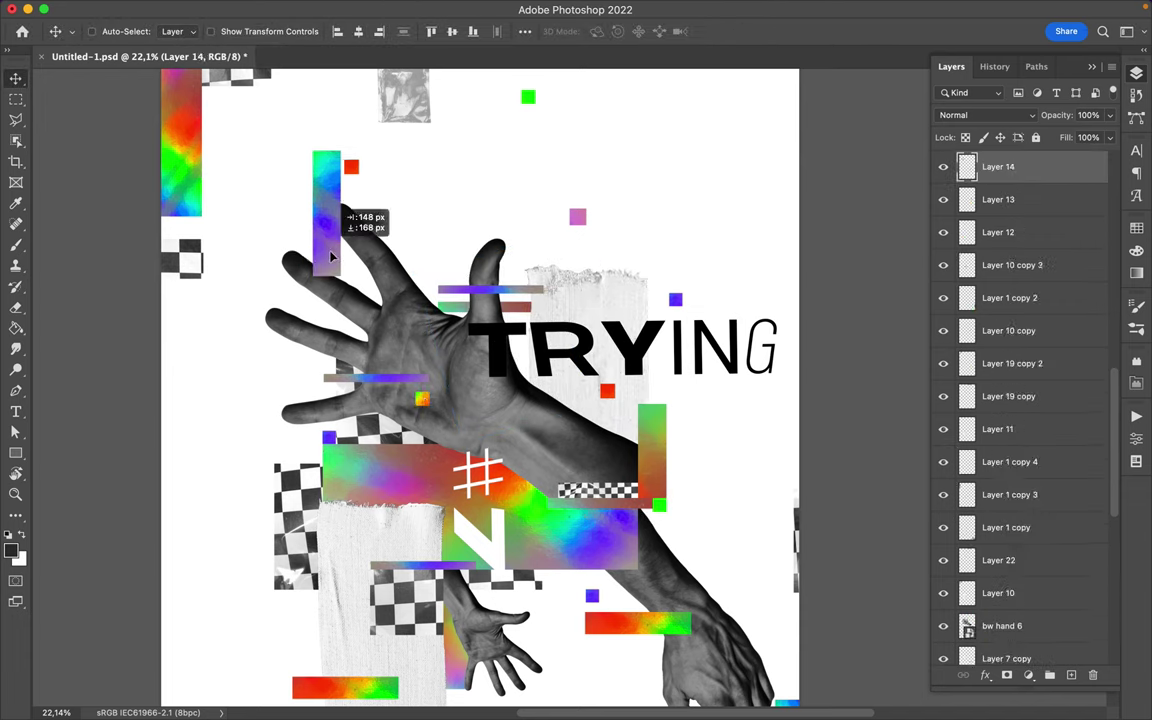
- Mask the tall gradient bar with the hand's outline so it hides behind the fingers
{"action": "left_click", "coordinate": [1007, 676]}
{"action": "left_click", "coordinate": [967, 626]}
{"action": "left_click", "coordinate": [996, 167]}
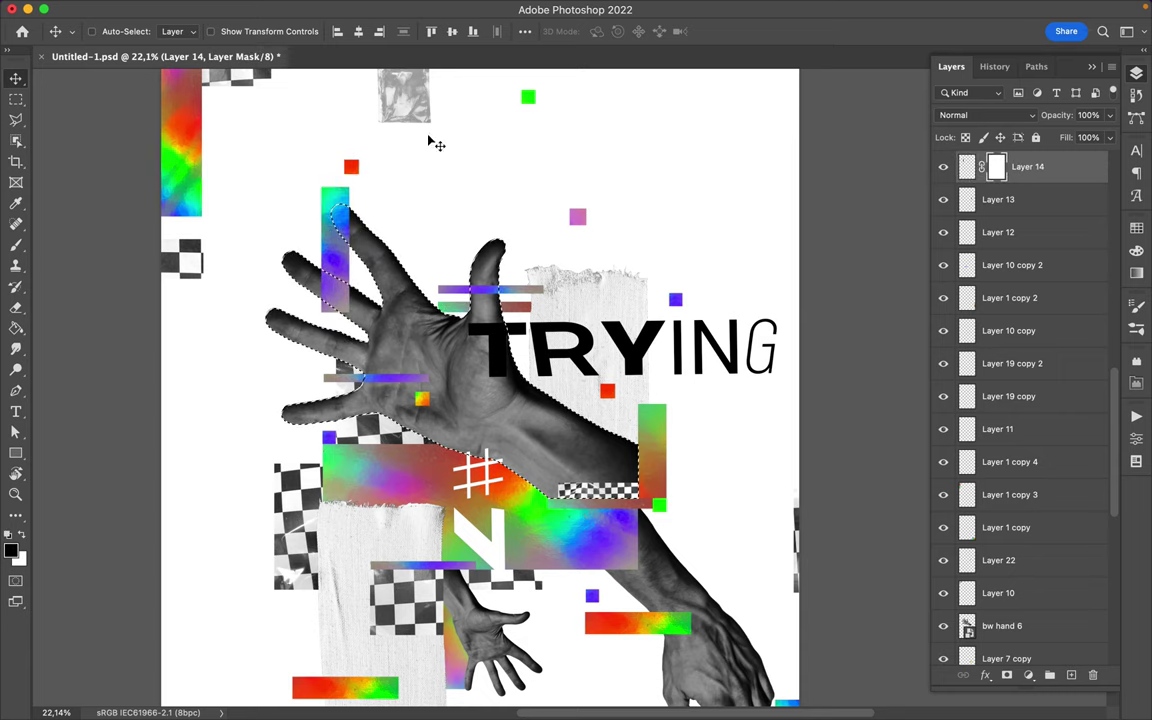
{"action": "key", "text": "b"}
{"action": "left_click_drag", "start_coordinate": [334, 200], "coordinate": [342, 295]}
{"action": "key", "text": "ctrl+d"}
{"action": "key", "text": "v"}
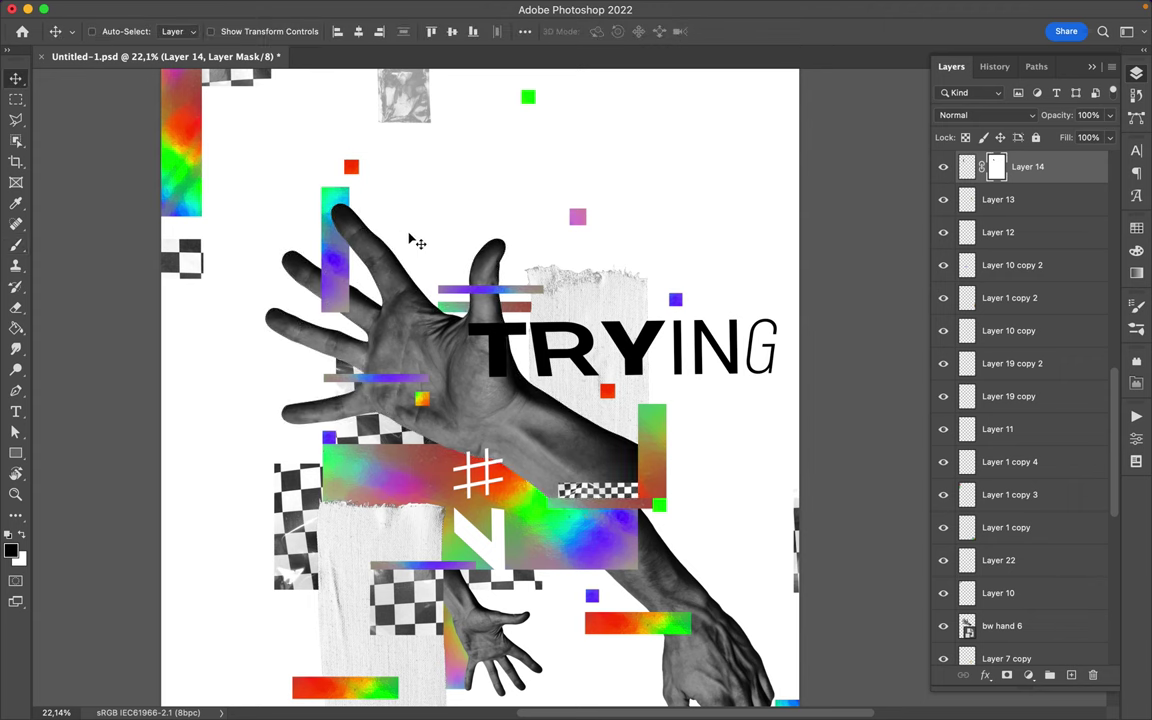
- Move a small gradient block into place under the T of TRYING
{"action": "left_click", "coordinate": [353, 168]}
{"action": "left_click_drag", "start_coordinate": [189, 190], "coordinate": [560, 410]}
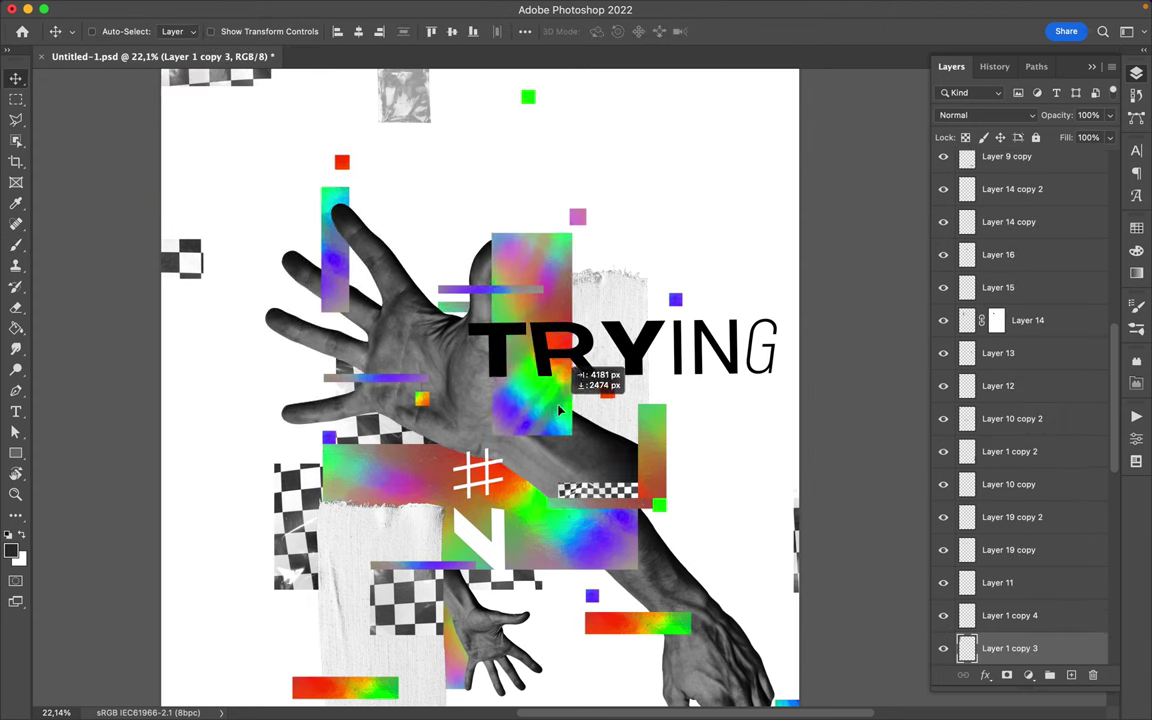
{"action": "mouse_move", "coordinate": [537, 283]}
{"action": "left_mouse_down"}
{"action": "mouse_move", "coordinate": [527, 402]}
{"action": "mouse_move", "coordinate": [480, 300]}
{"action": "mouse_move", "coordinate": [481, 360]}
{"action": "left_mouse_up"}
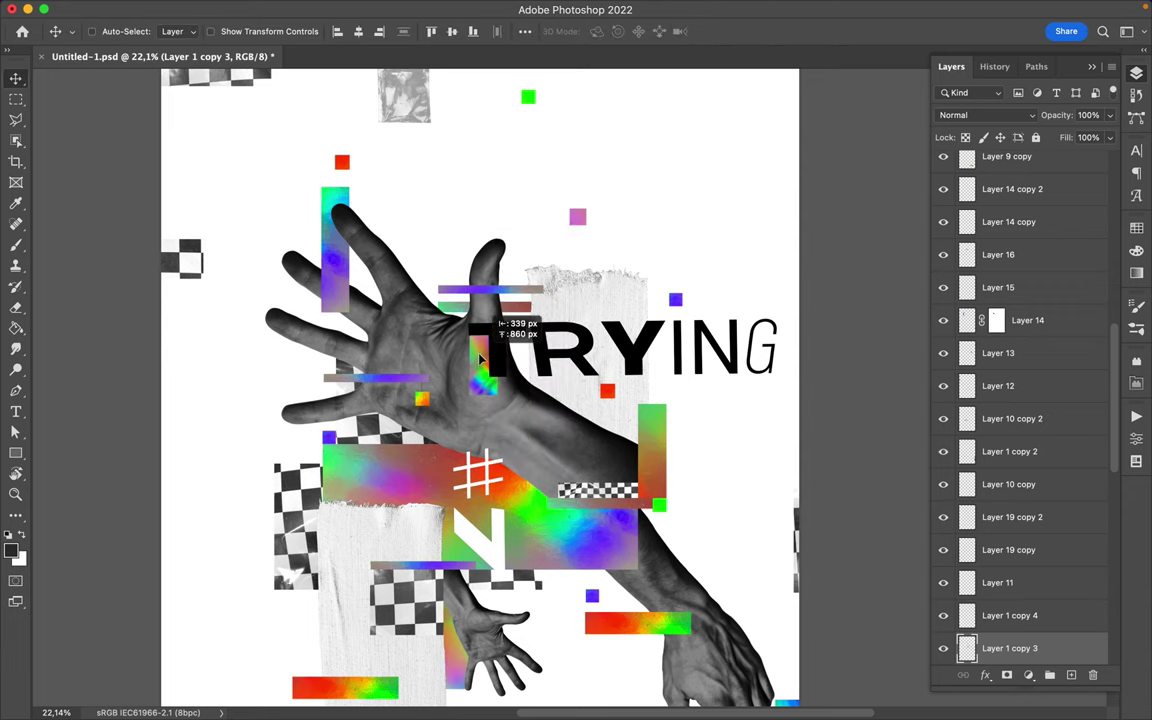
{"action": "scroll", "coordinate": [464, 348], "scroll_direction": "up", "scroll_amount": 3}
{"action": "scroll", "coordinate": [331, 352], "scroll_direction": "up", "scroll_amount": 4}
{"action": "mouse_move", "coordinate": [250, 400]}
{"action": "left_mouse_down"}
{"action": "mouse_move", "coordinate": [300, 390]}
{"action": "mouse_move", "coordinate": [302, 424]}
{"action": "left_mouse_up"}
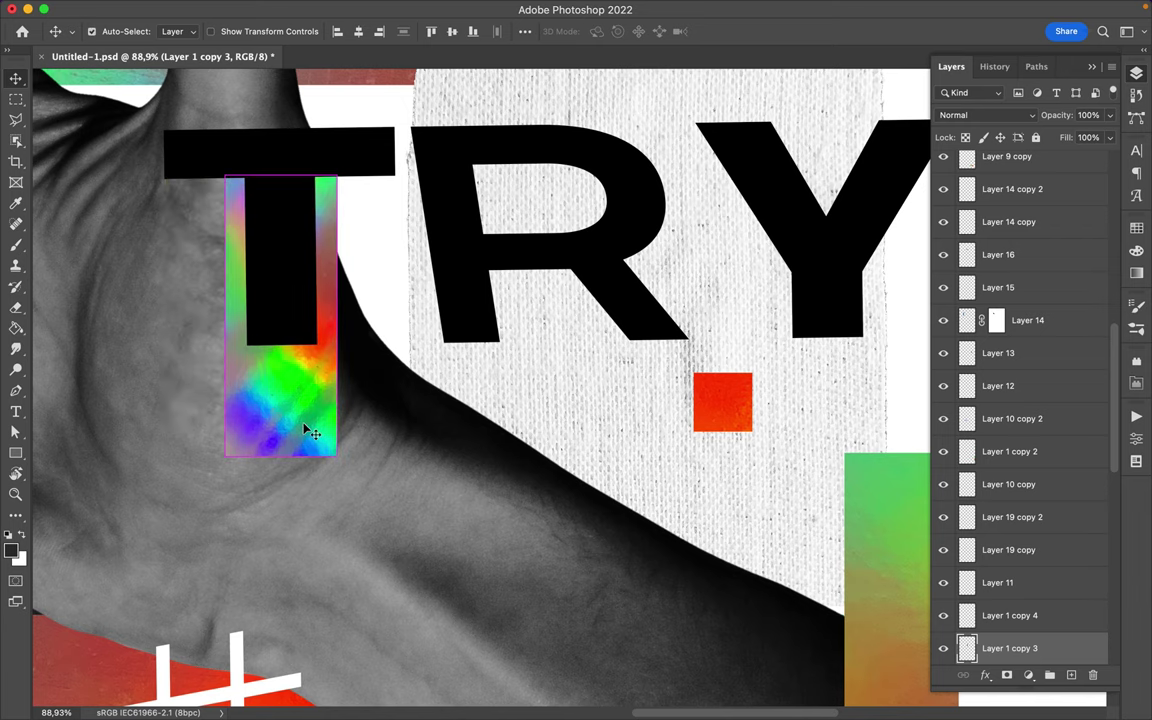
- Lay the checkerboard strip across the hand's fingers
{"action": "key", "text": "ctrl+0"}
{"action": "scroll", "coordinate": [561, 267], "scroll_direction": "up", "scroll_amount": 3}
{"action": "mouse_move", "coordinate": [561, 400]}
{"action": "left_mouse_down"}
{"action": "mouse_move", "coordinate": [561, 437]}
{"action": "mouse_move", "coordinate": [577, 424]}
{"action": "left_mouse_up"}
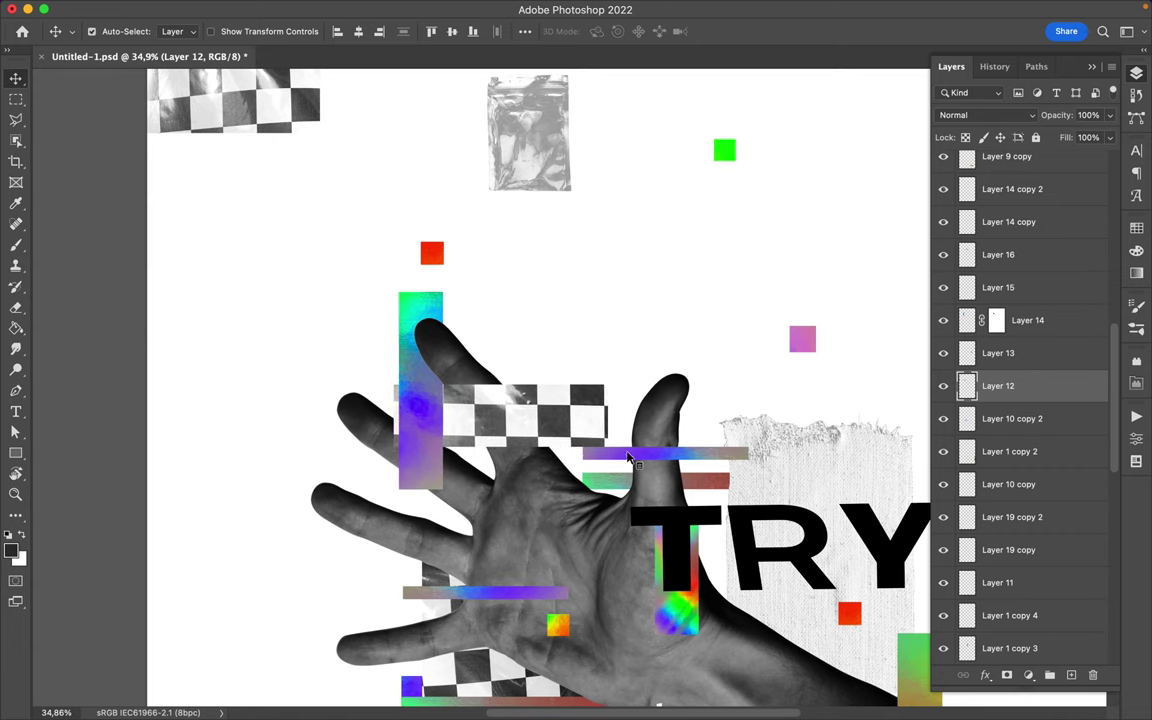
- Place the foil packet on the palm and move the green square lower
{"action": "scroll", "coordinate": [565, 304], "scroll_direction": "down", "scroll_amount": 1}
{"action": "left_click_drag", "start_coordinate": [590, 211], "coordinate": [640, 632]}
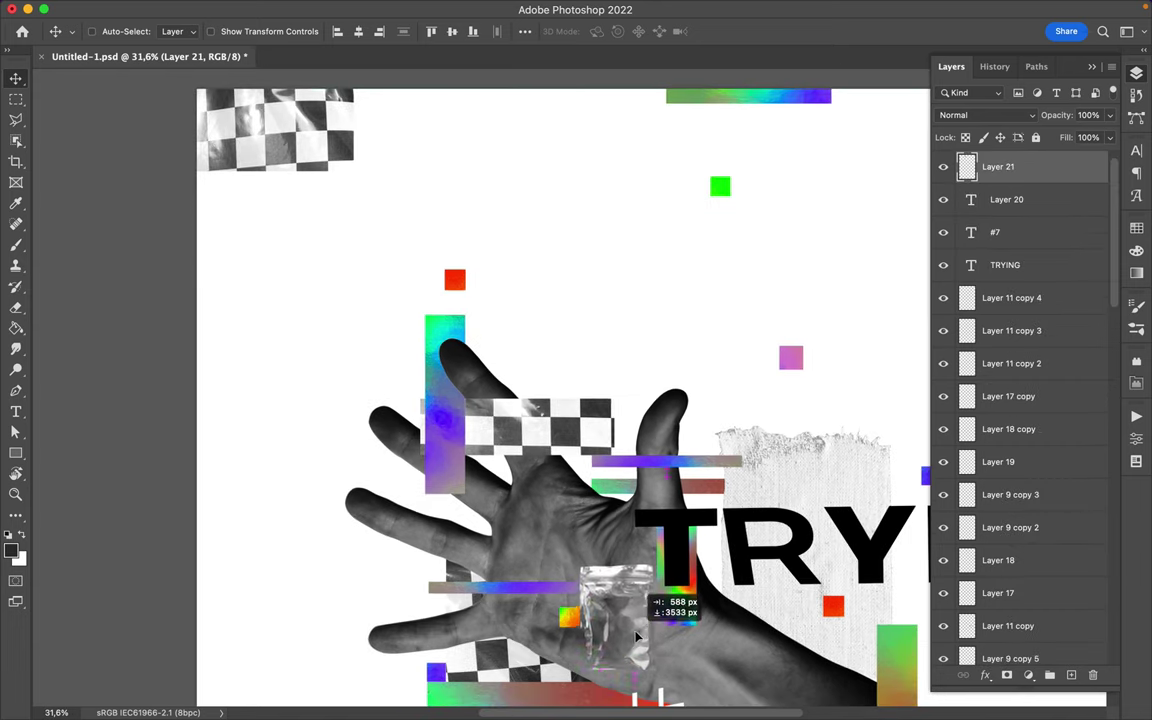
{"action": "scroll", "coordinate": [656, 141], "scroll_direction": "right", "scroll_amount": 5}
{"action": "left_click_drag", "start_coordinate": [560, 170], "coordinate": [547, 215]}
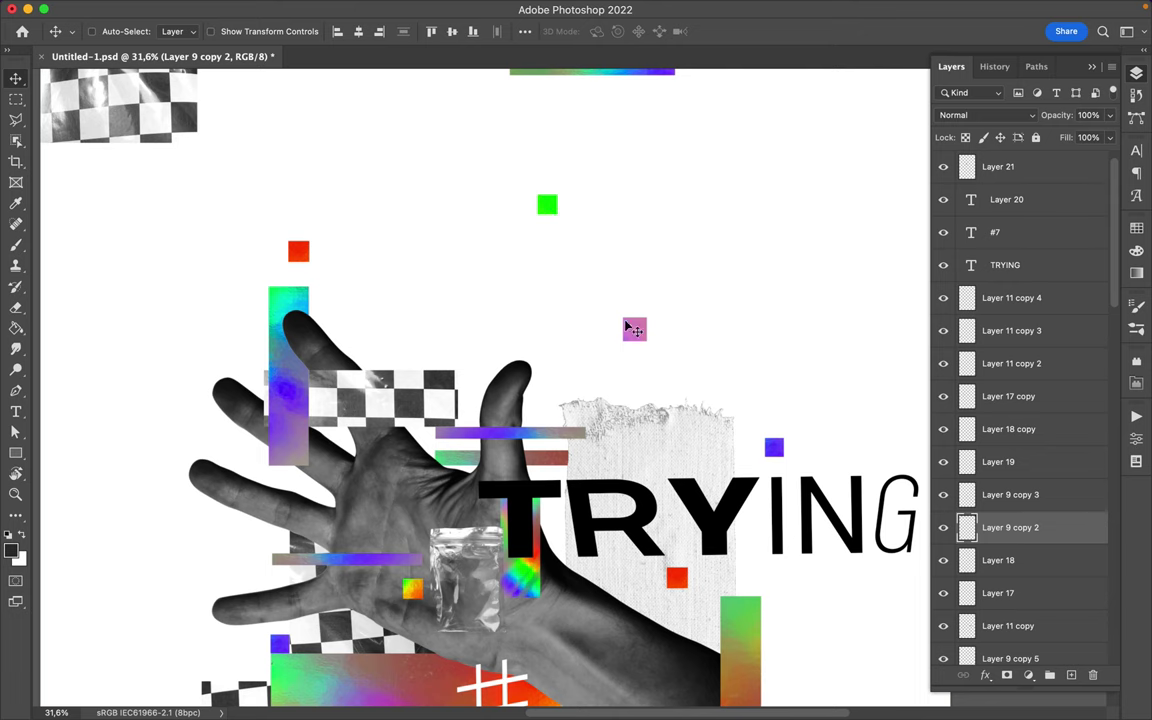
- Move the top-left checkerboard beside TRYING and drop Layer 10 below Layer 3
{"action": "left_click", "coordinate": [168, 115]}
{"action": "left_click_drag", "start_coordinate": [168, 115], "coordinate": [533, 450]}
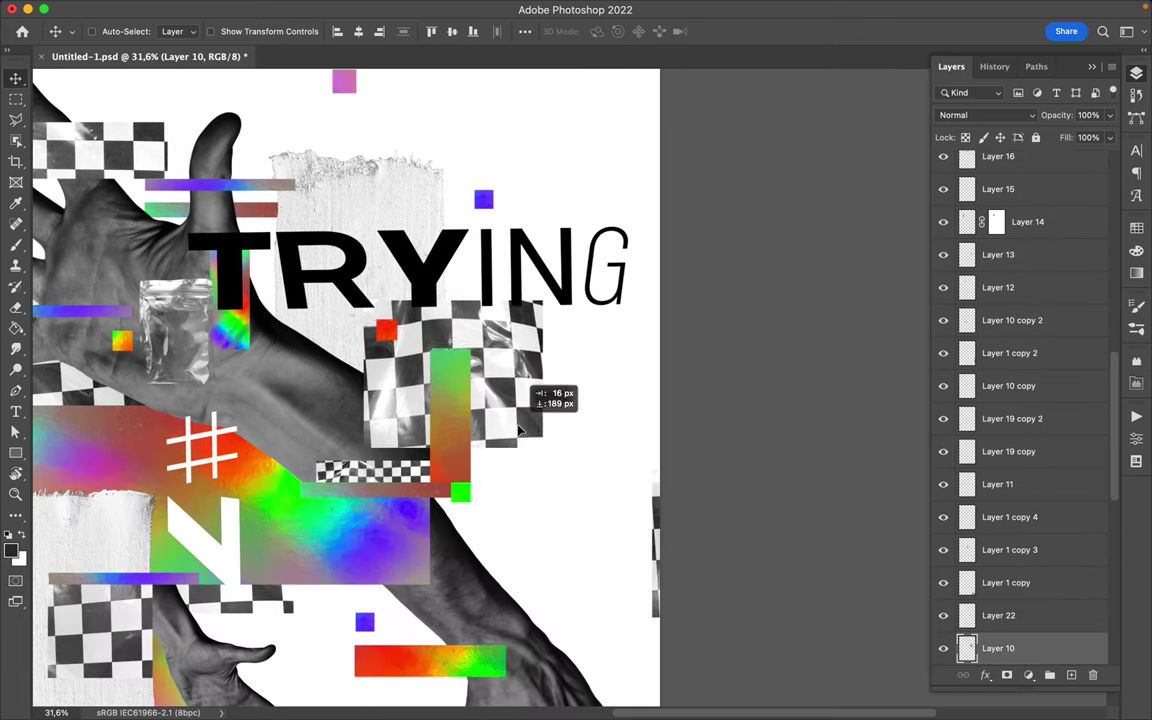
{"action": "scroll", "coordinate": [1111, 357], "scroll_direction": "down", "scroll_amount": 5}
{"action": "left_click_drag", "start_coordinate": [1034, 290], "coordinate": [1036, 532]}
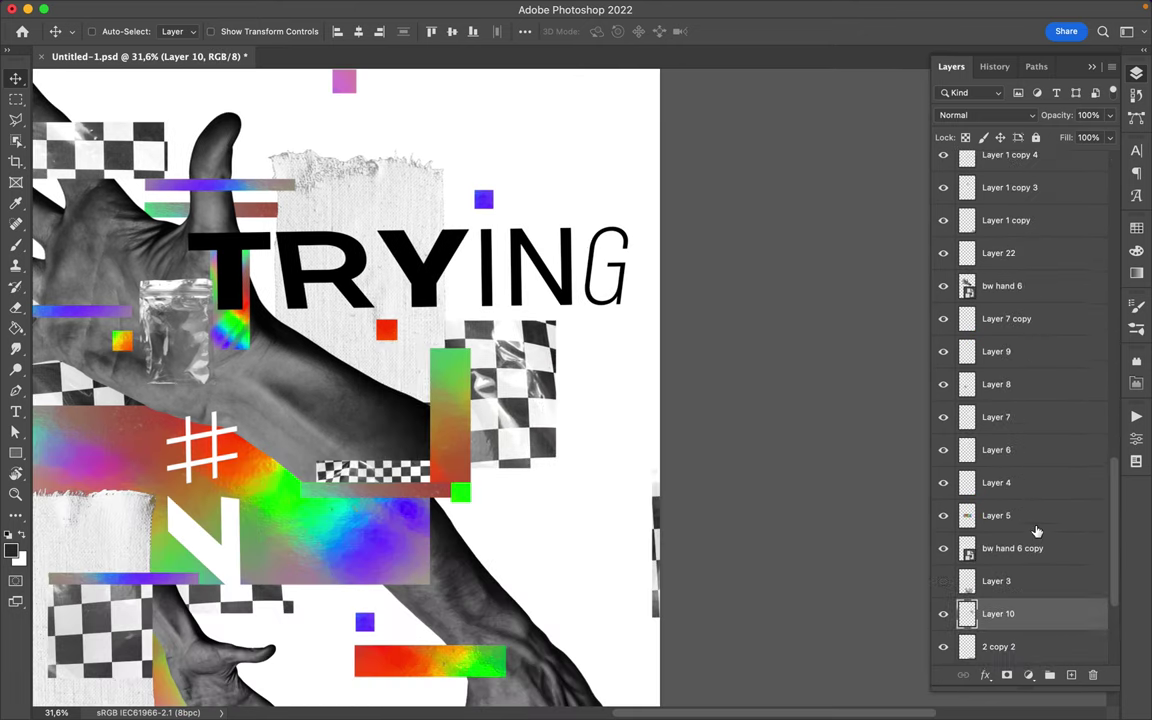
{"action": "scroll", "coordinate": [598, 518], "scroll_direction": "down", "scroll_amount": 1}
{"action": "scroll", "coordinate": [598, 518], "scroll_direction": "down", "scroll_amount": 2}
{"action": "scroll", "coordinate": [597, 519], "scroll_direction": "down", "scroll_amount": 2}
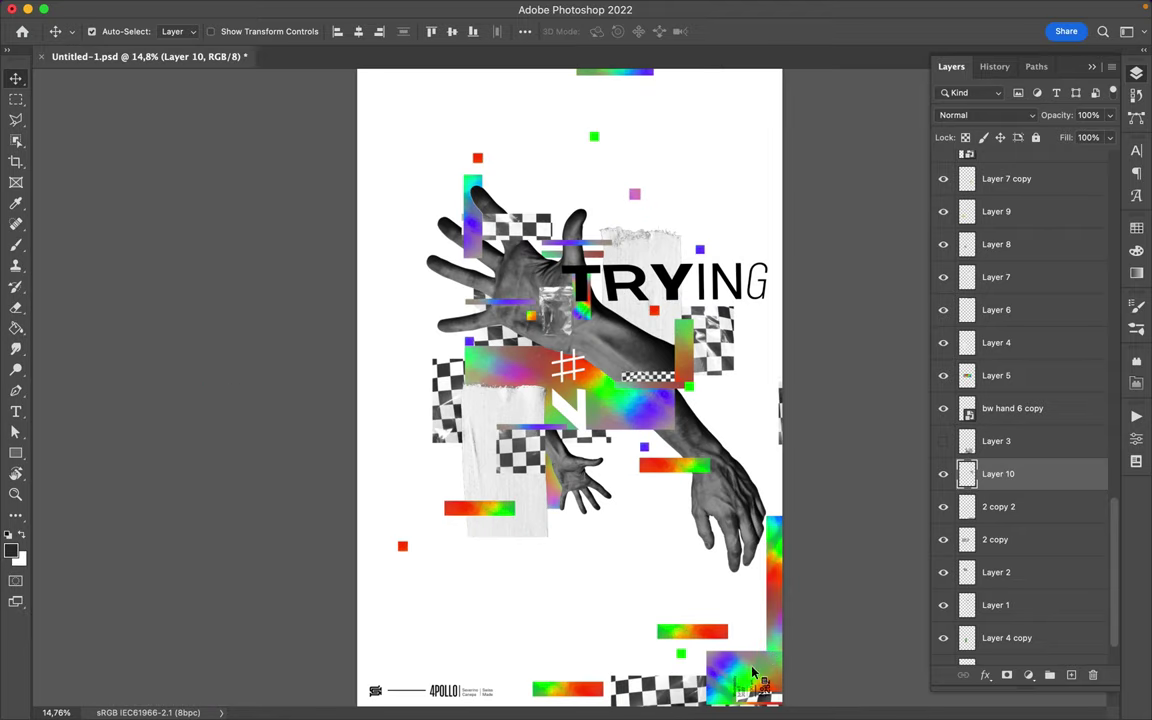
- Shift the large rainbow block left behind the paper and checkerboard, and place the small bar left of the hand
{"action": "left_click", "coordinate": [489, 388]}
{"action": "left_click_drag", "start_coordinate": [489, 388], "coordinate": [440, 406]}
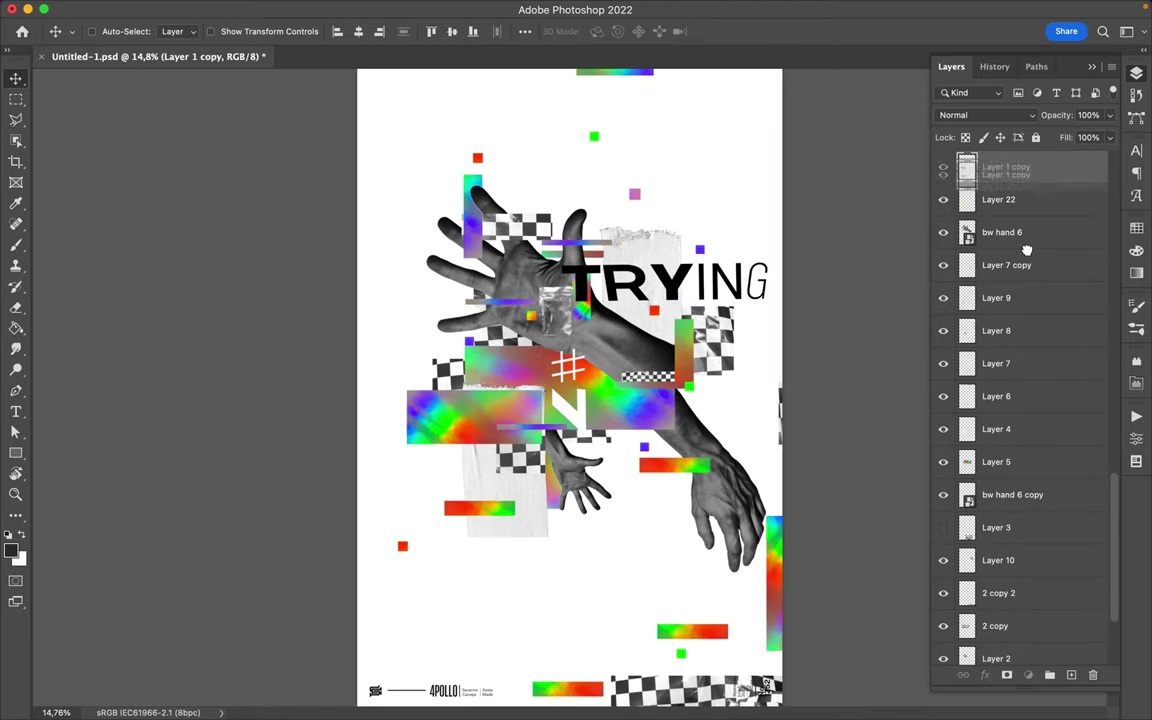
{"action": "left_click_drag", "start_coordinate": [1026, 249], "coordinate": [1024, 502]}
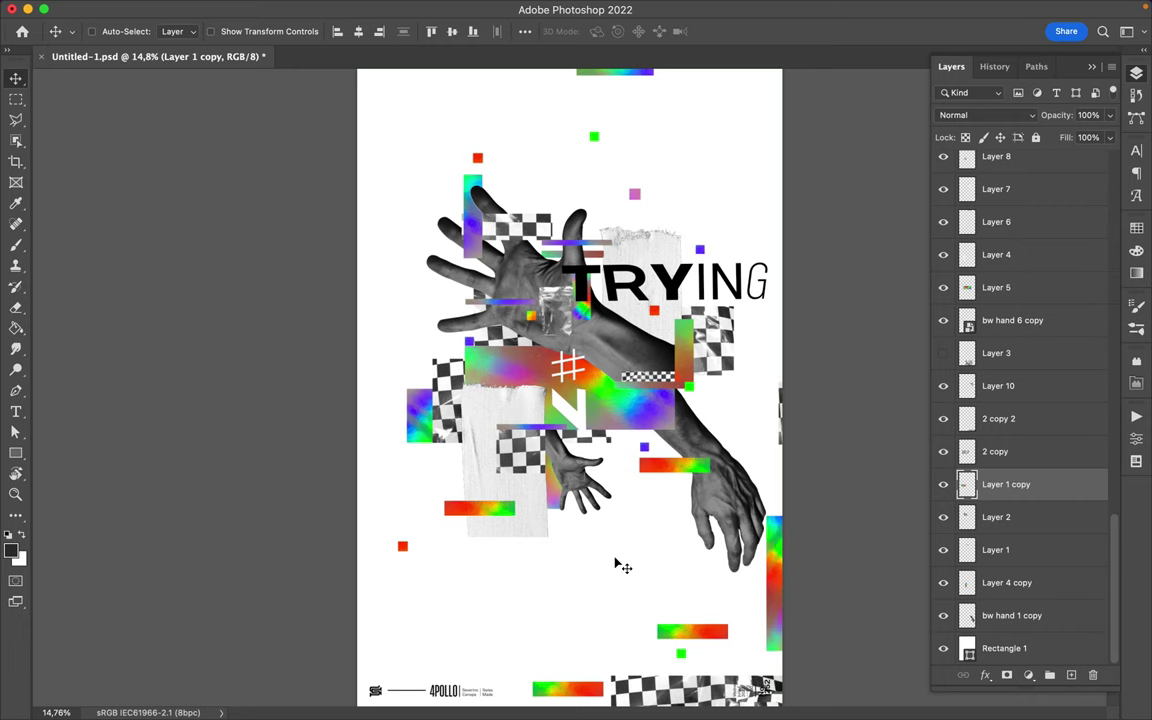
{"action": "left_click_drag", "start_coordinate": [713, 634], "coordinate": [470, 282]}
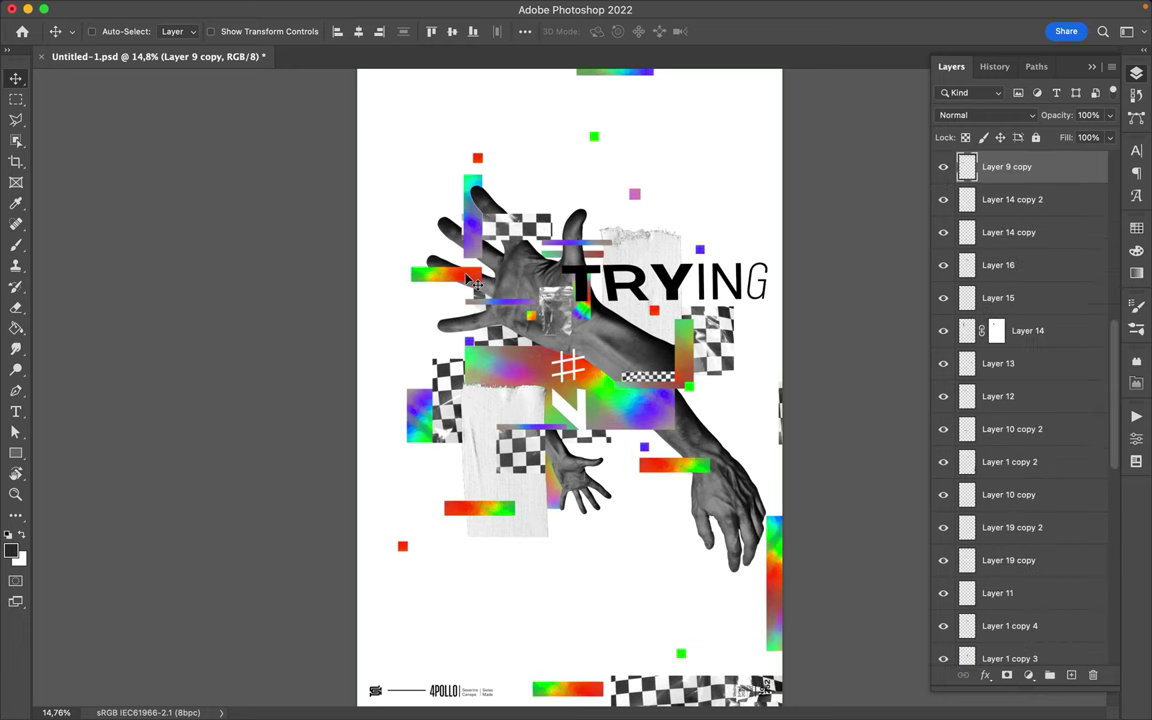
- Add an upright rainbow bar copy beside TRYING and bring the bottom checkerboard to the centre
{"action": "left_click_drag", "start_coordinate": [585, 703], "coordinate": [676, 241]}
{"action": "key", "text": "ctrl+t"}
{"action": "key", "text": "Return"}
{"action": "left_click_drag", "start_coordinate": [688, 655], "coordinate": [578, 340]}
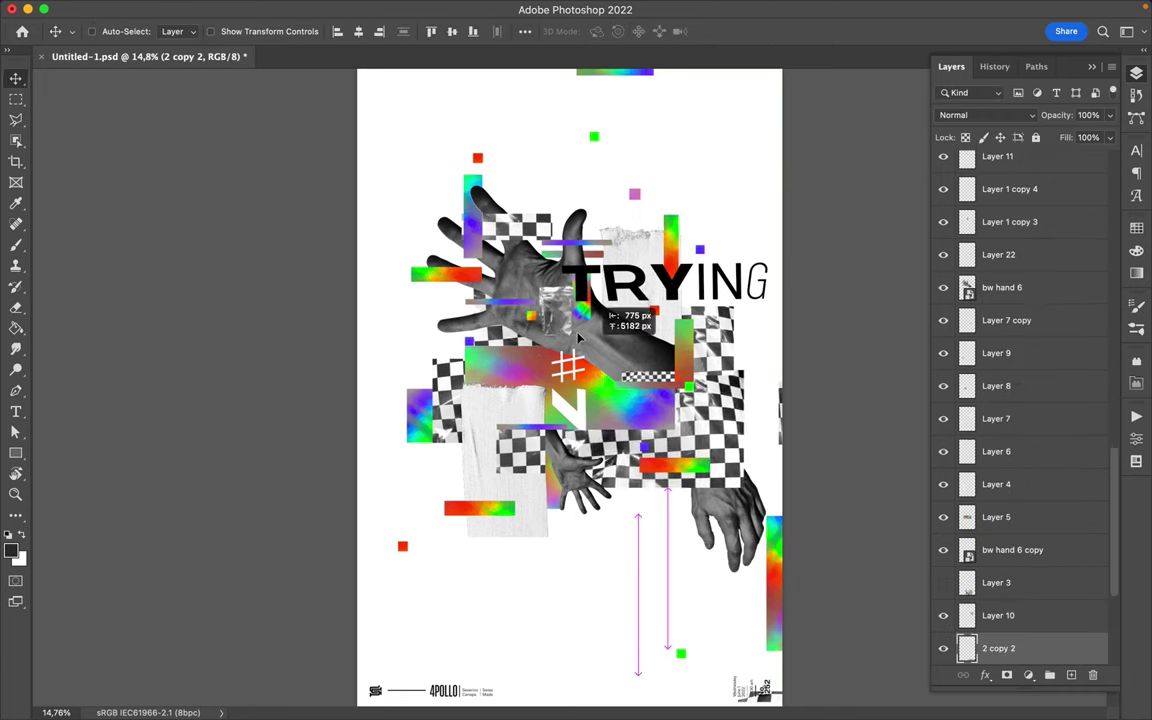
{"action": "left_click_drag", "start_coordinate": [578, 340], "coordinate": [565, 335]}
- Turn the right rainbow bar horizontal, centre it, and stack it lower among the layers
{"action": "left_click", "coordinate": [783, 590]}
{"action": "key", "text": "ctrl+t"}
{"action": "left_click_drag", "start_coordinate": [770, 585], "coordinate": [680, 575]}
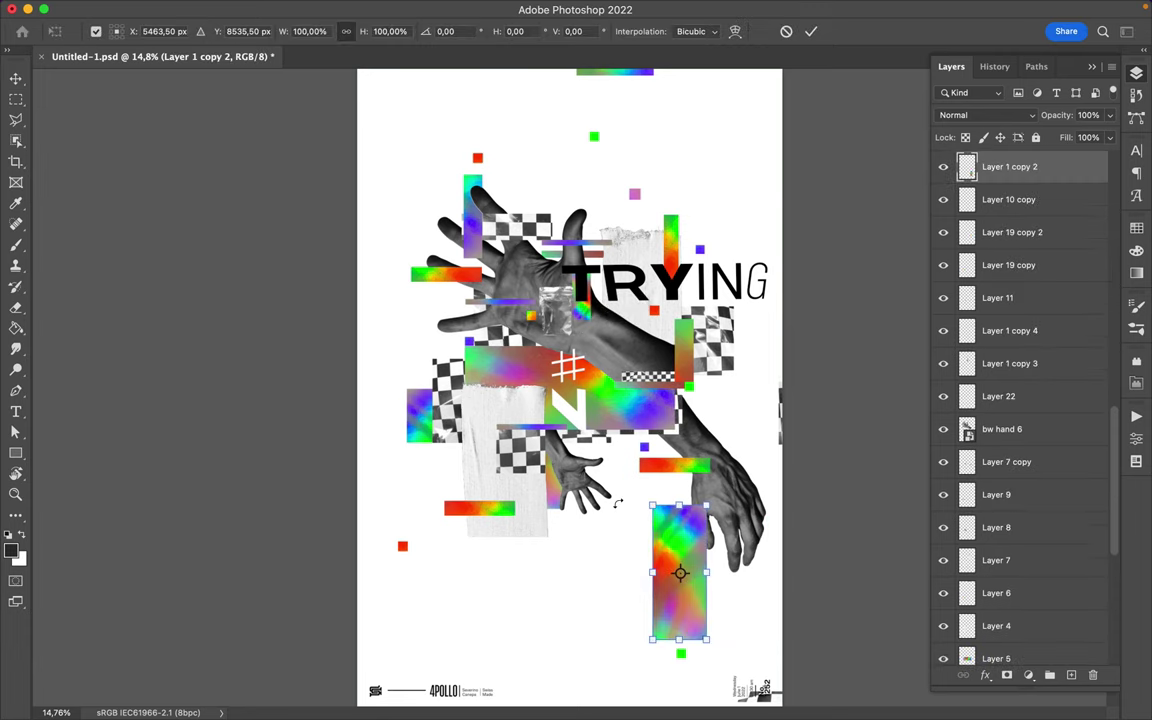
{"action": "left_click_drag", "start_coordinate": [735, 455], "coordinate": [690, 440]}
{"action": "key", "text": "Return"}
{"action": "left_click_drag", "start_coordinate": [703, 572], "coordinate": [623, 420]}
{"action": "mouse_move", "coordinate": [1010, 166]}
{"action": "left_mouse_down"}
{"action": "mouse_move", "coordinate": [1031, 486]}
{"action": "mouse_move", "coordinate": [1026, 442]}
{"action": "left_mouse_up"}
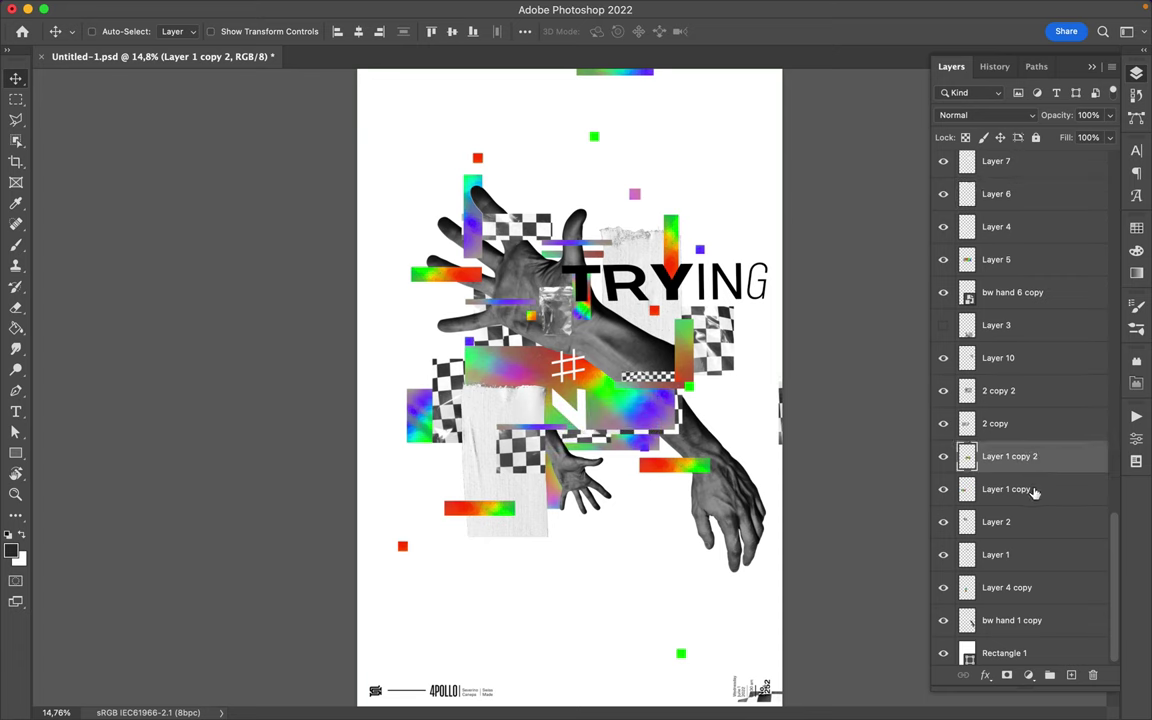
{"action": "left_click_drag", "start_coordinate": [627, 444], "coordinate": [628, 473]}
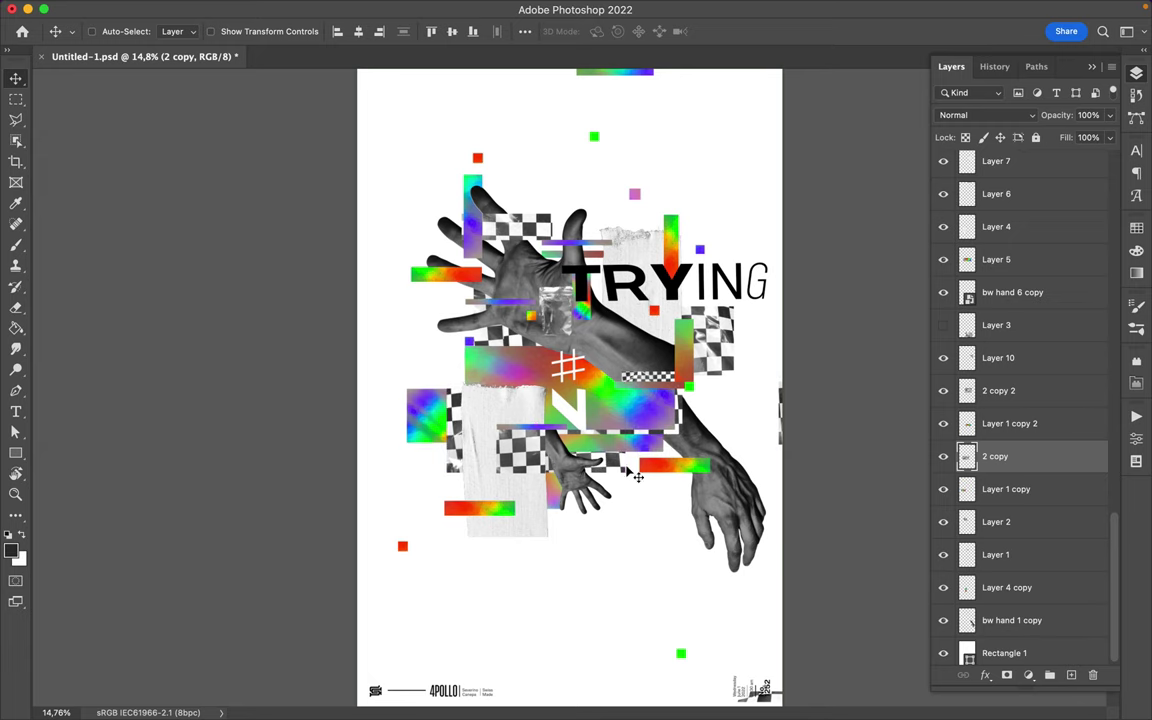
- Move a checkered strip to the bottom edge and save Untitled-1.psd
{"action": "scroll", "coordinate": [600, 320], "scroll_direction": "down", "scroll_amount": 2}
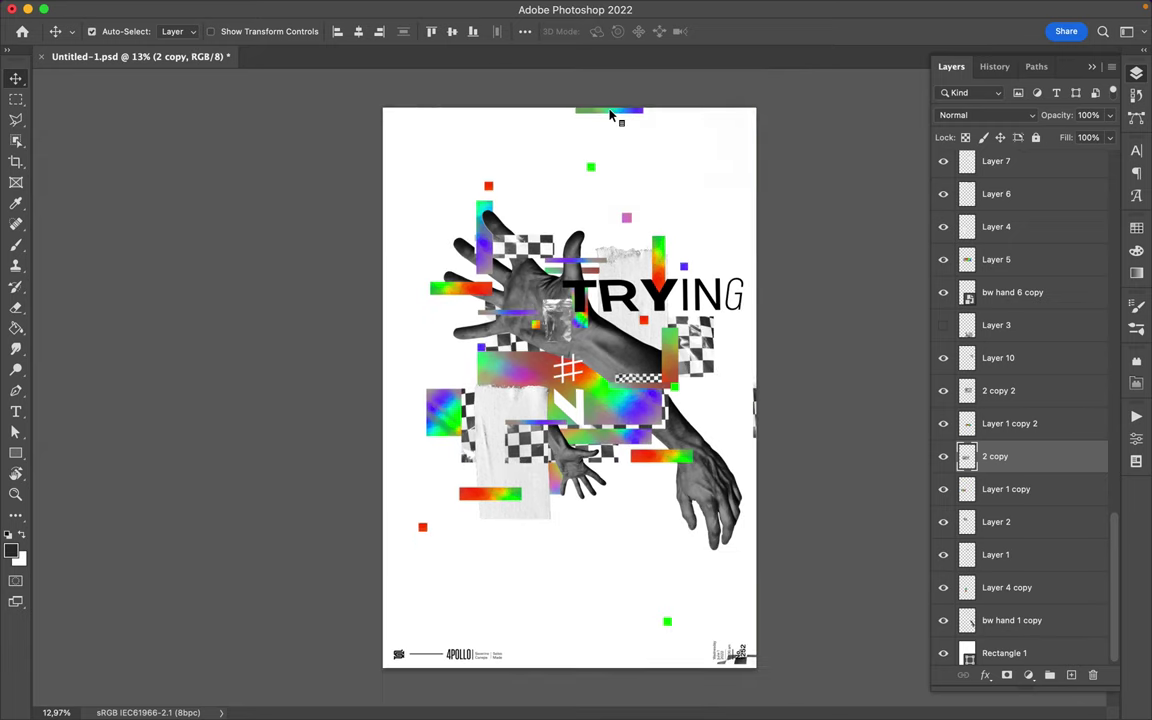
{"action": "left_click", "coordinate": [610, 117], "text": "ctrl"}
{"action": "left_click_drag", "start_coordinate": [671, 614], "coordinate": [656, 651]}
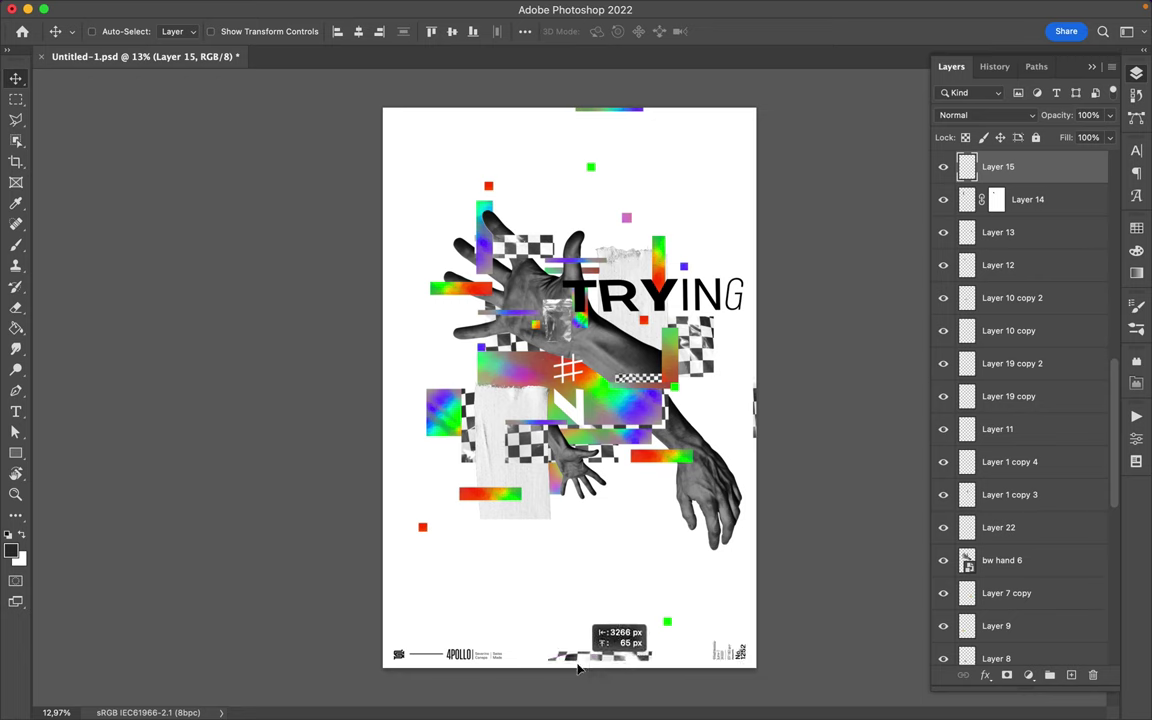
{"action": "key", "text": "cmd+s"}
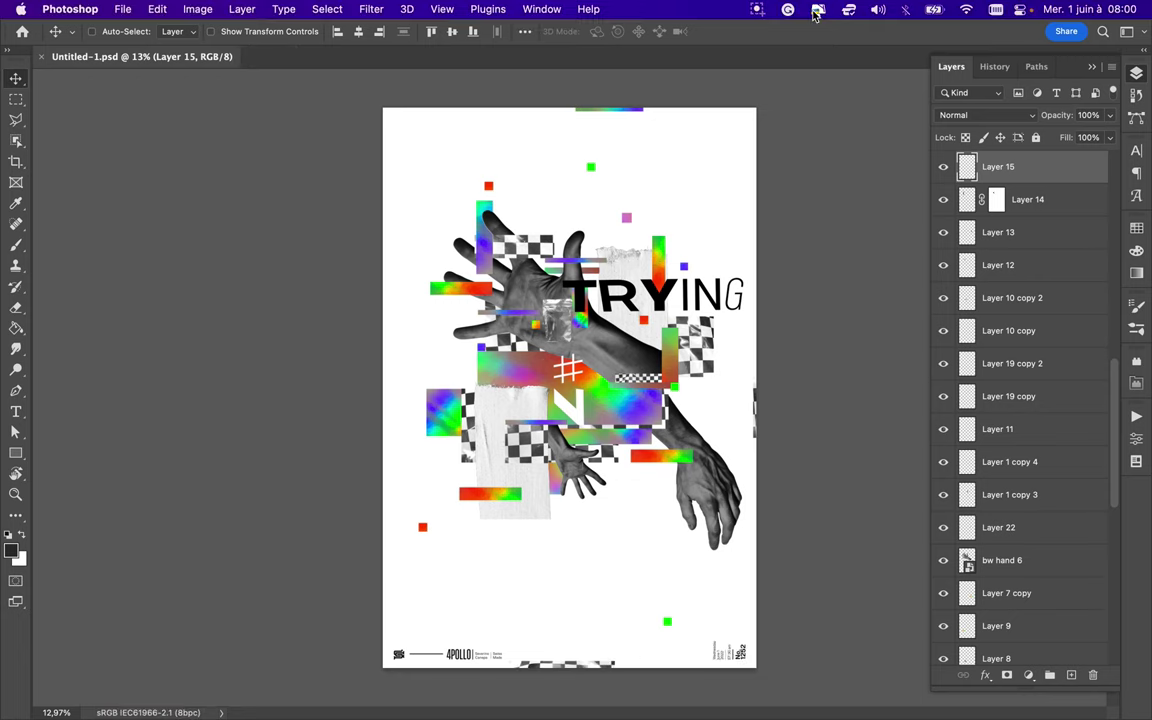
{"action": "left_click", "coordinate": [758, 11]}
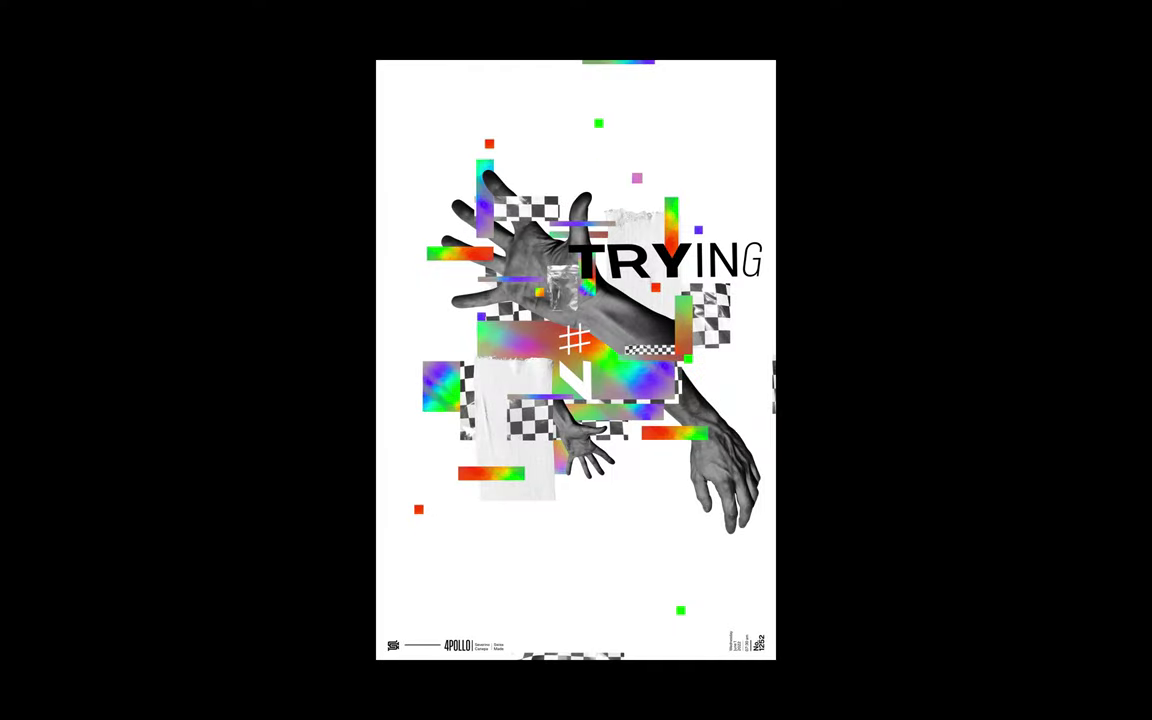